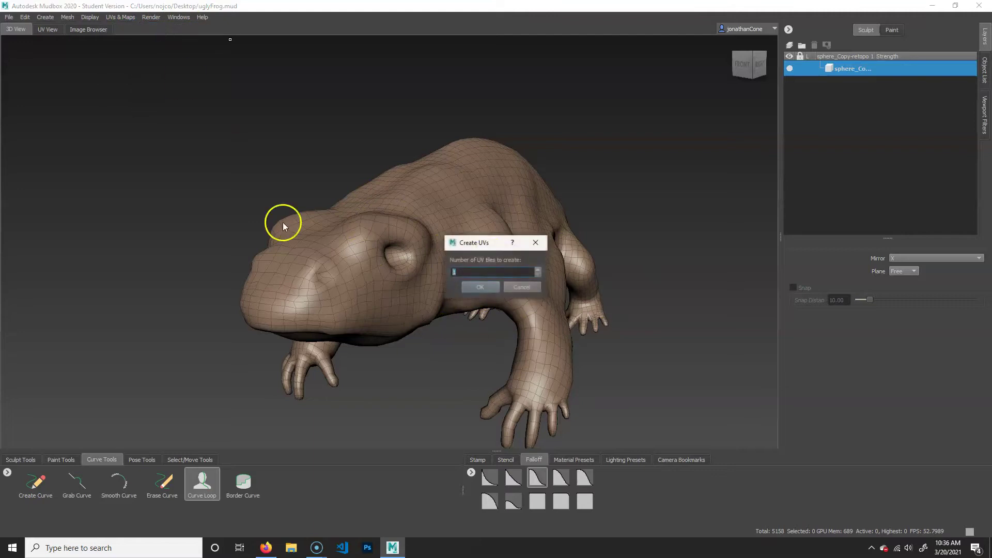
Step: Create UVs for the retopologized frog mesh using one UV tile
click(474, 291)
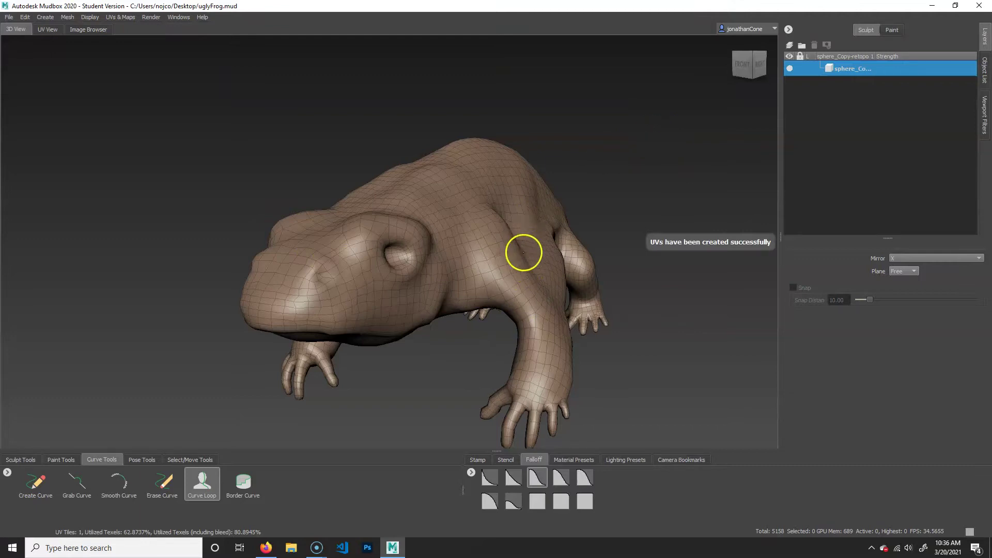
Step: Flatten the frog mesh to UV space to inspect its UV shells, and unflatten it back to its 3D shape
click(125, 17)
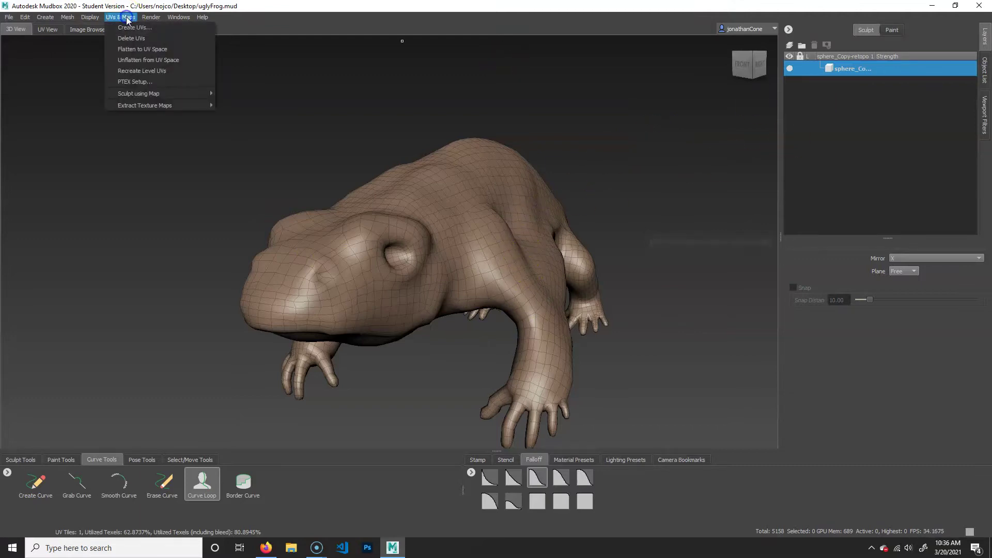
click(161, 49)
alt+drag(395, 229, 461, 223)
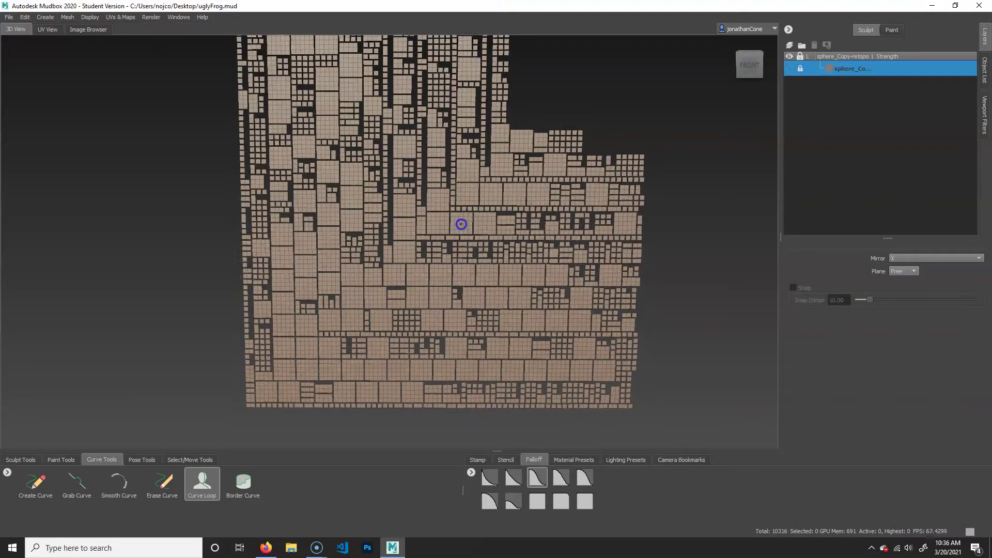
alt+right_drag(460, 223, 375, 223)
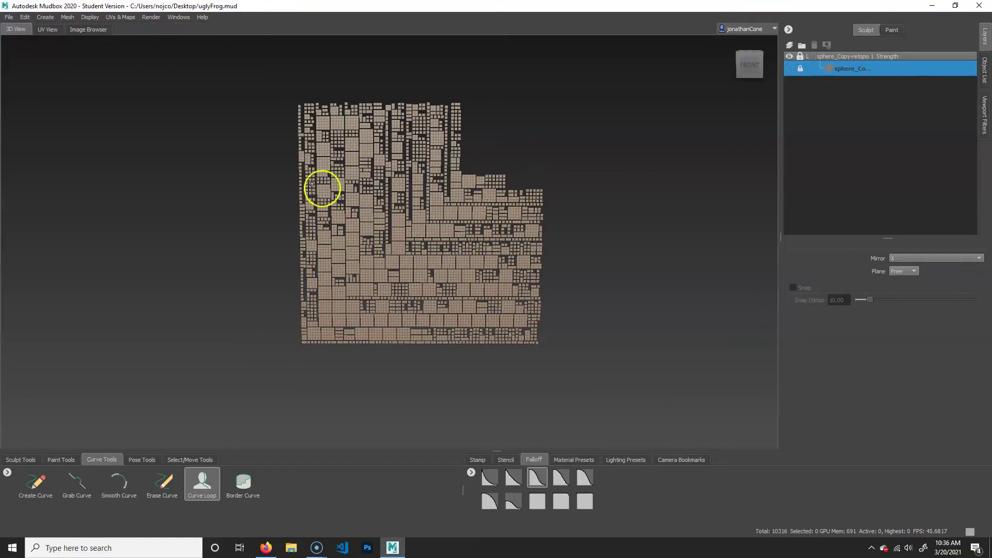
alt+right_drag(311, 184, 642, 221)
alt+middle_drag(524, 213, 478, 224)
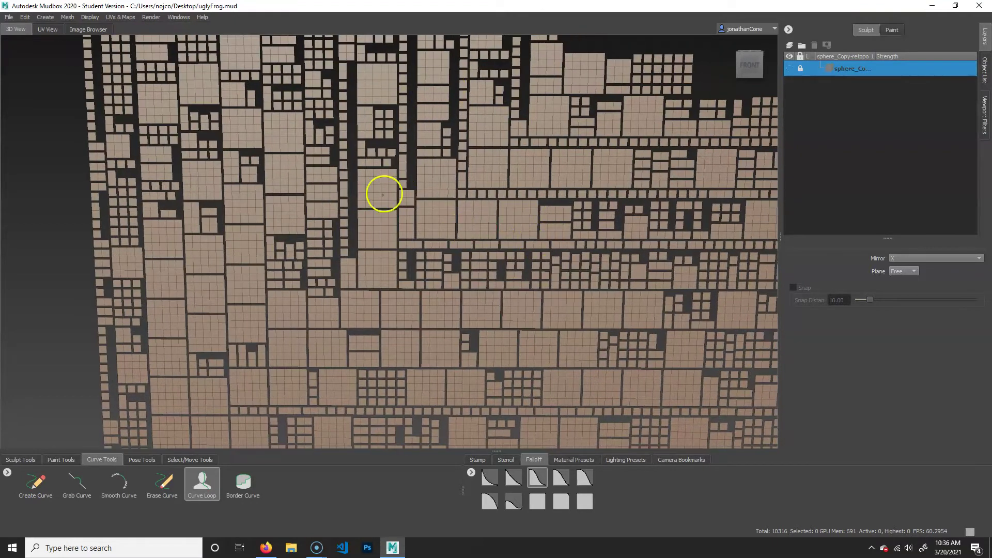
alt+right_drag(577, 301, 261, 265)
alt+drag(261, 264, 340, 256)
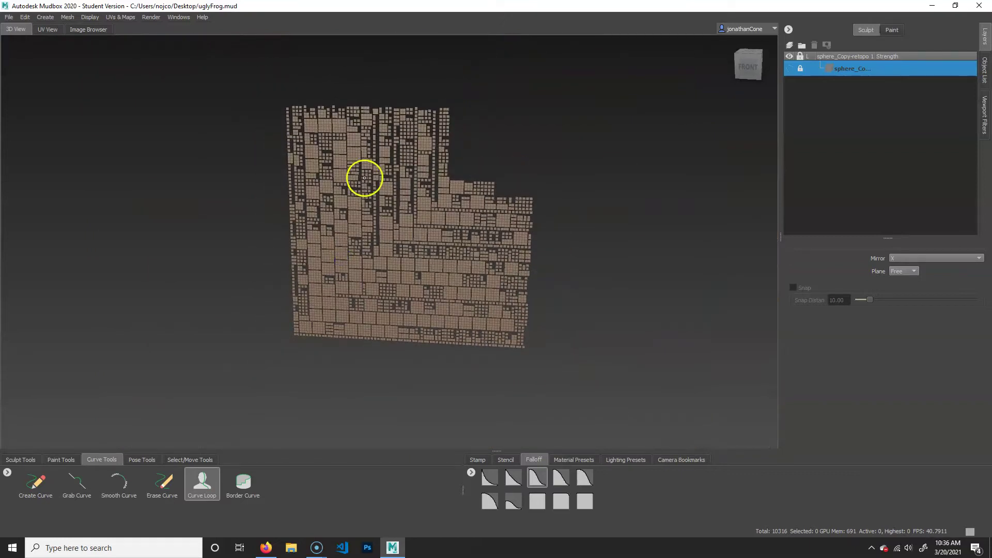
click(120, 17)
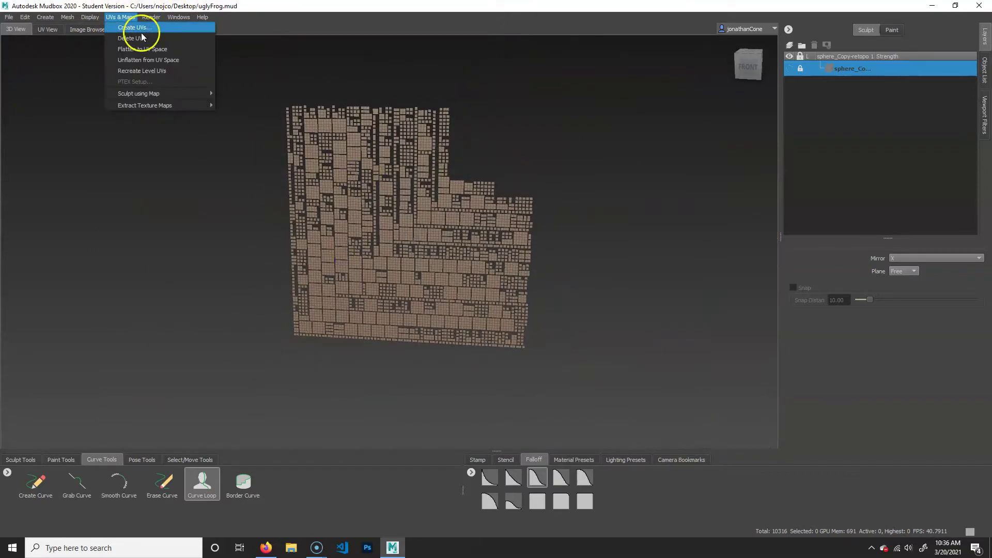
click(155, 61)
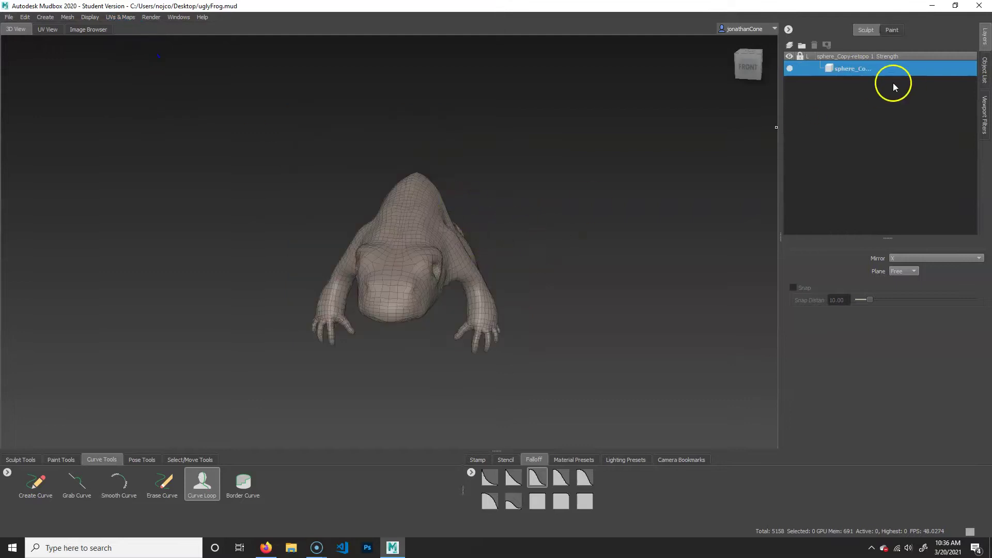
Step: Export only the sphere_Copy-retopo 1 mesh to the wolverineExampleModel folder as uglyFrogToMaya.obj
alt+drag(491, 258, 473, 271)
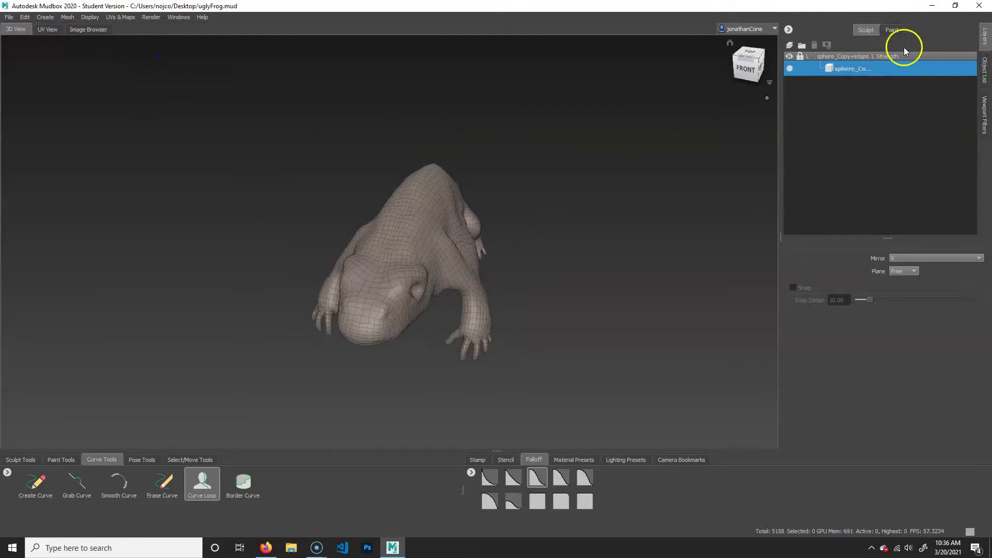
click(984, 72)
scroll(856, 205, down, 1)
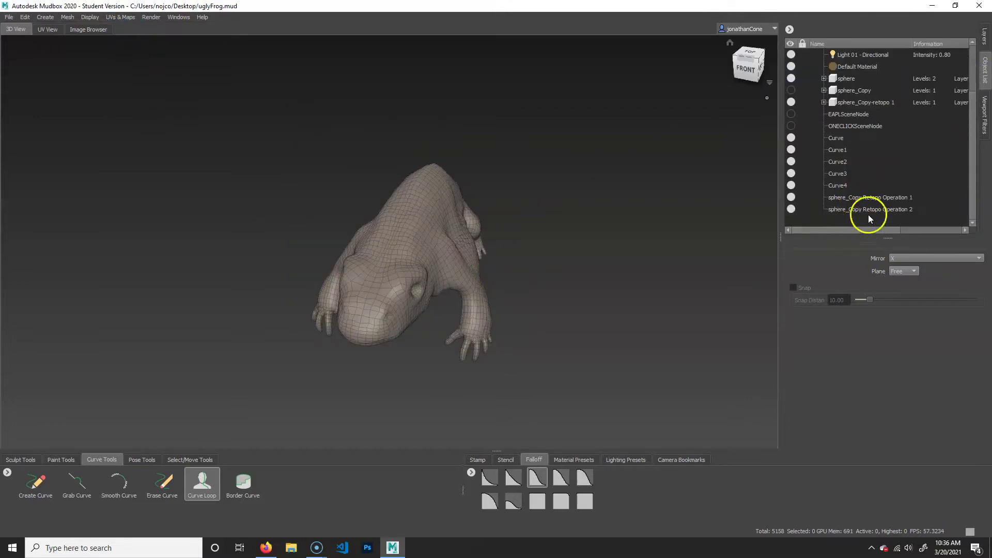
click(868, 209)
click(875, 198)
click(847, 102)
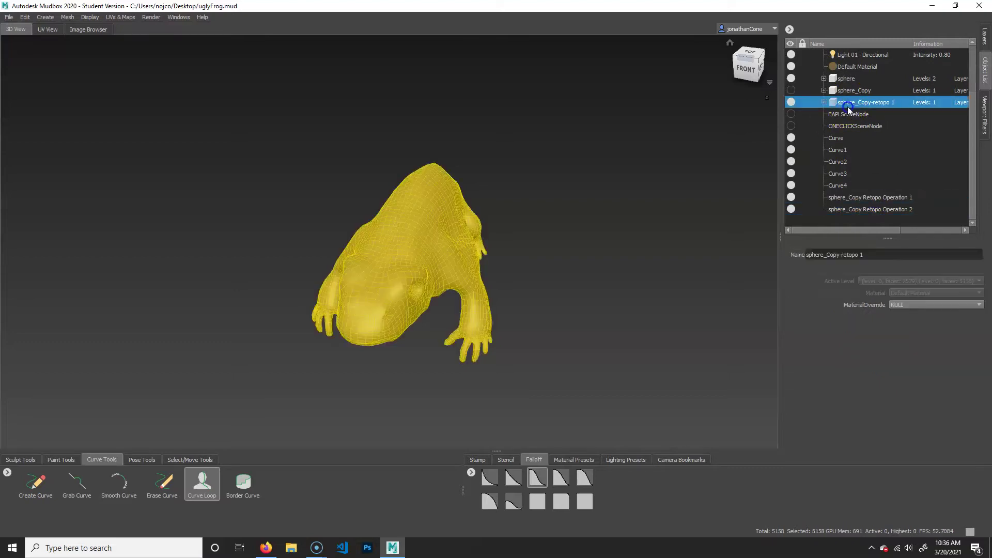
alt+drag(458, 214, 290, 237)
click(8, 18)
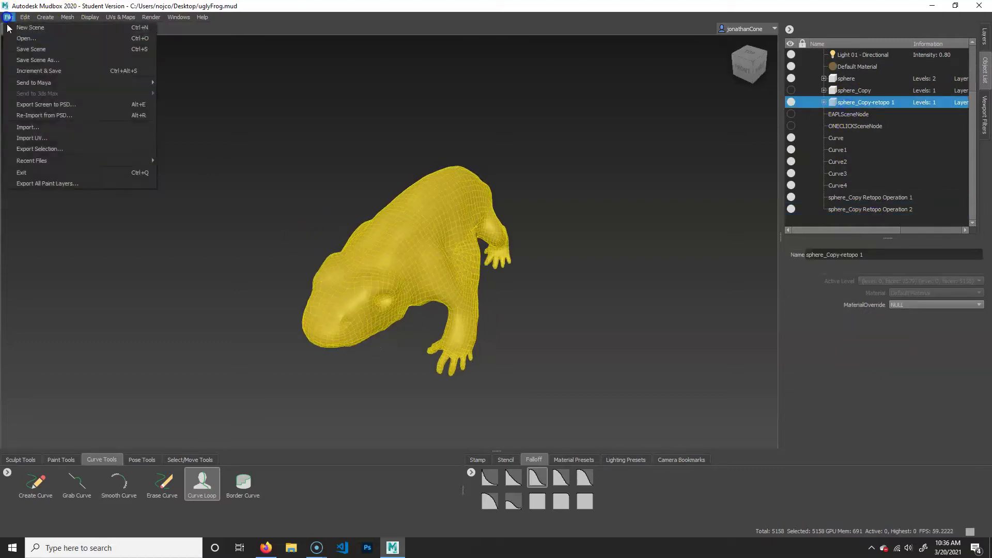
click(67, 148)
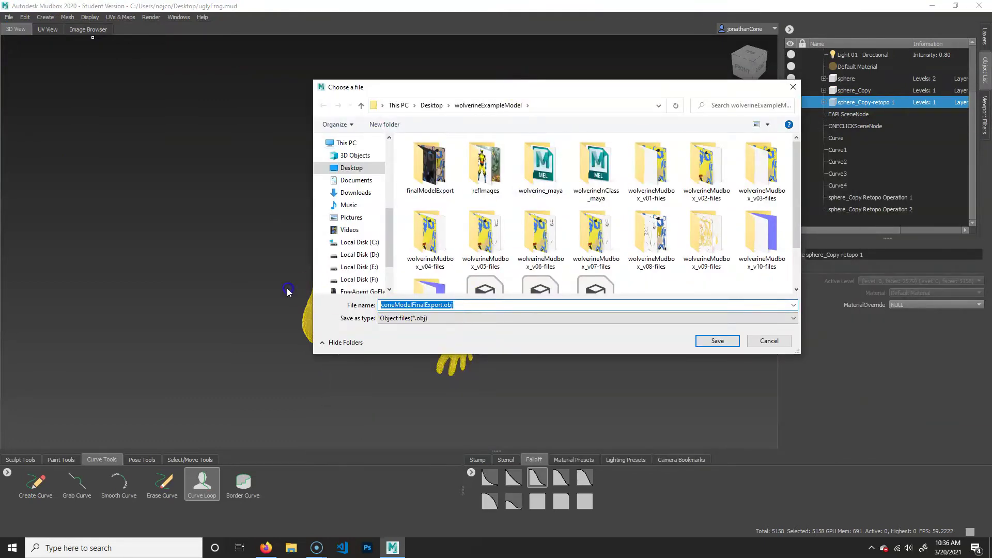
text(uglyFrogToMaya)
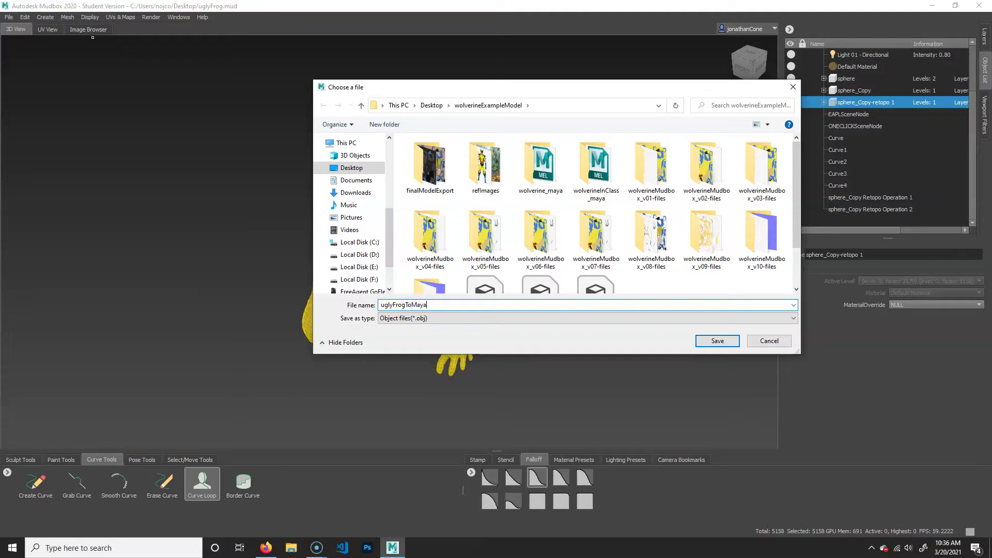
key(Return)
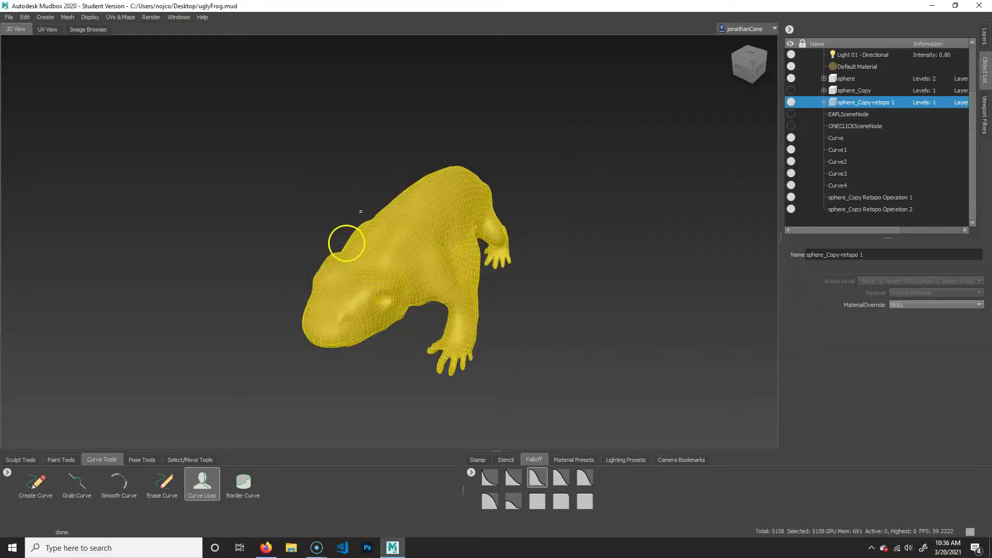
Step: Launch Maya 2020
click(122, 548)
text(maya)
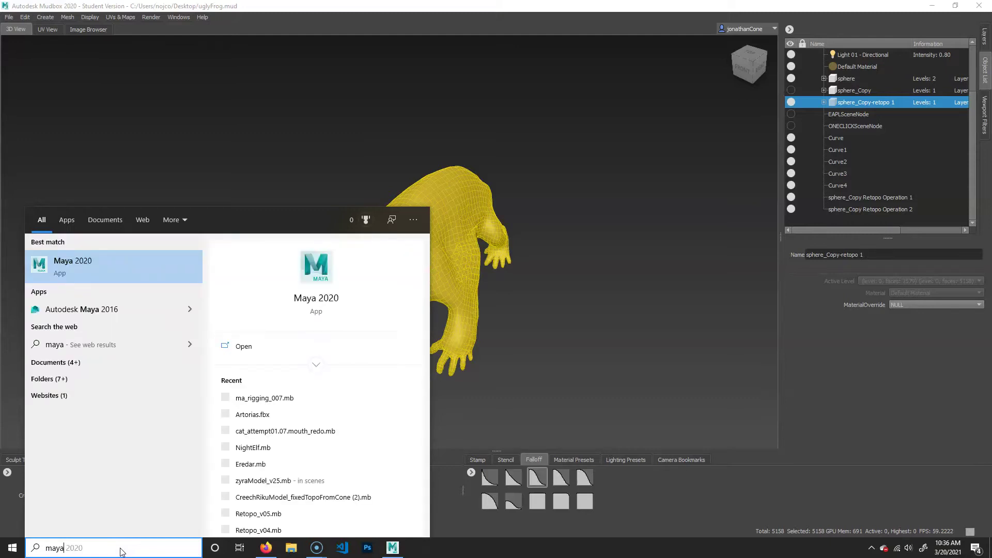
key(Return)
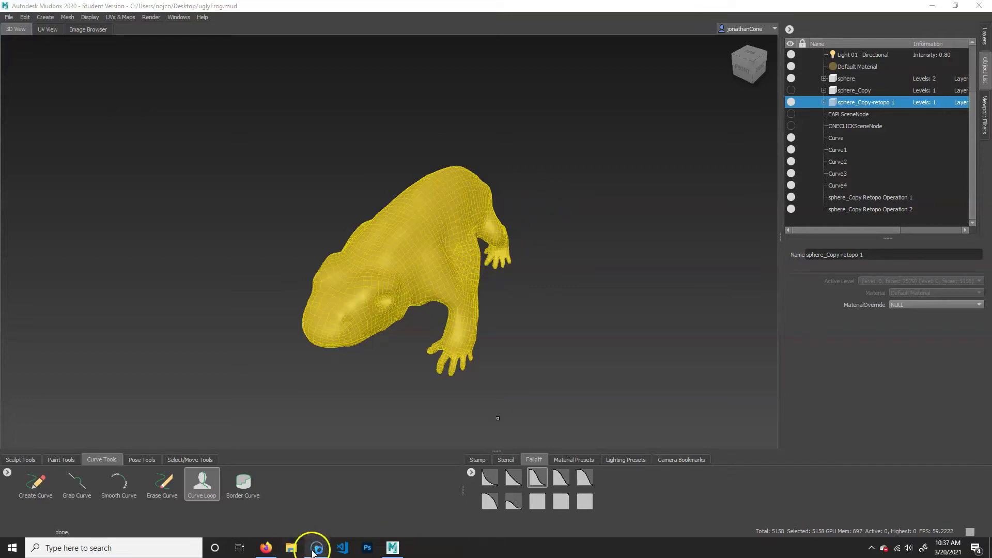
click(336, 520)
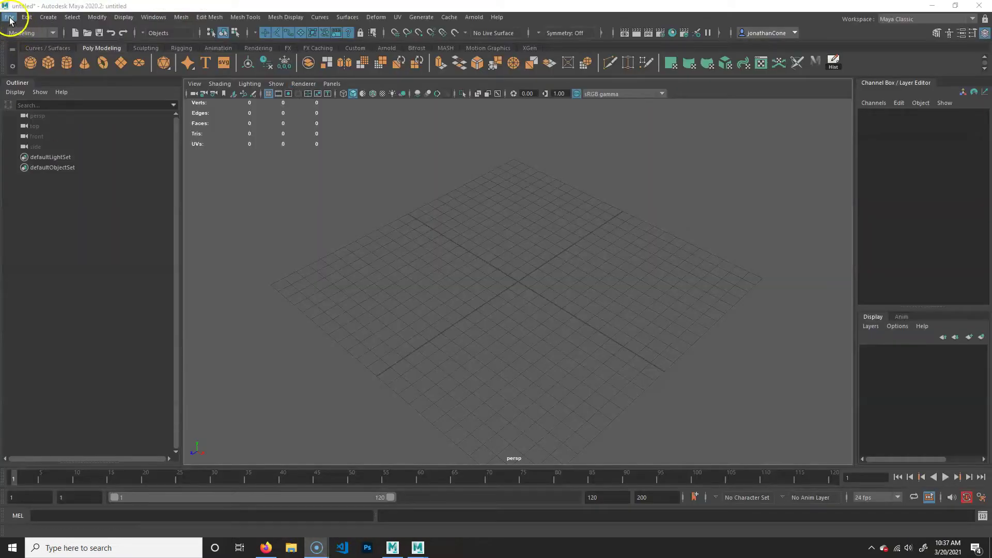
Step: Try to import uglyFrog.mud from the Desktop into the empty scene
click(7, 18)
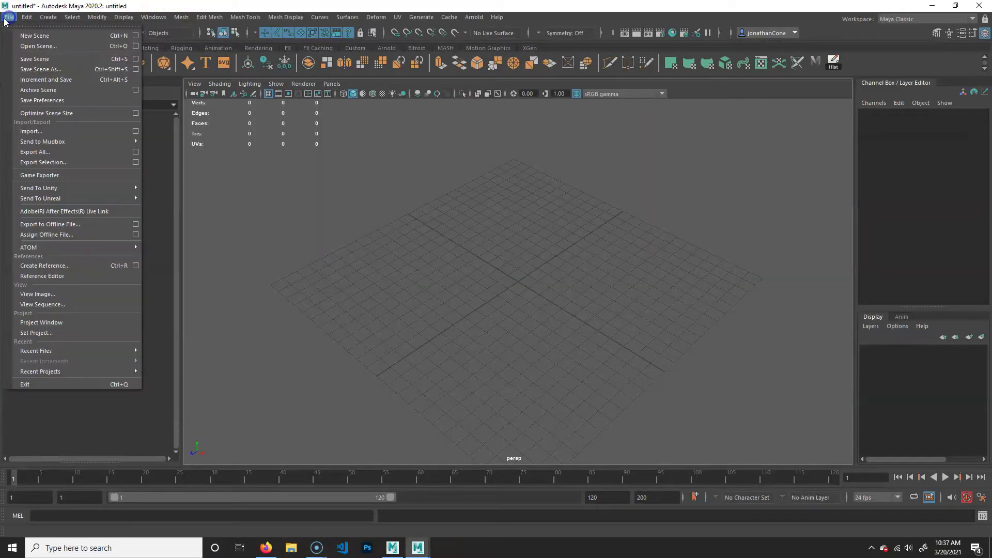
click(56, 131)
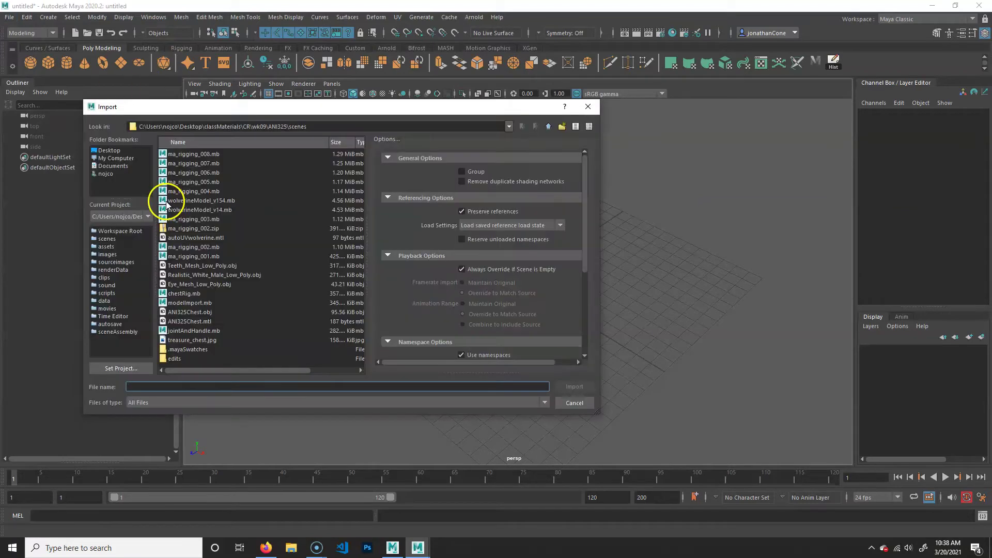
click(109, 151)
click(180, 154)
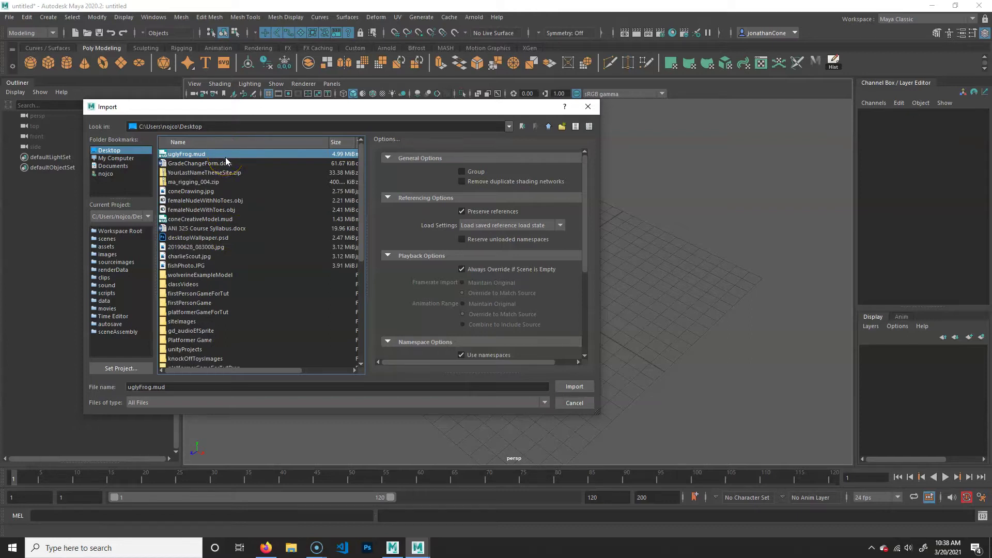
click(198, 155)
click(573, 388)
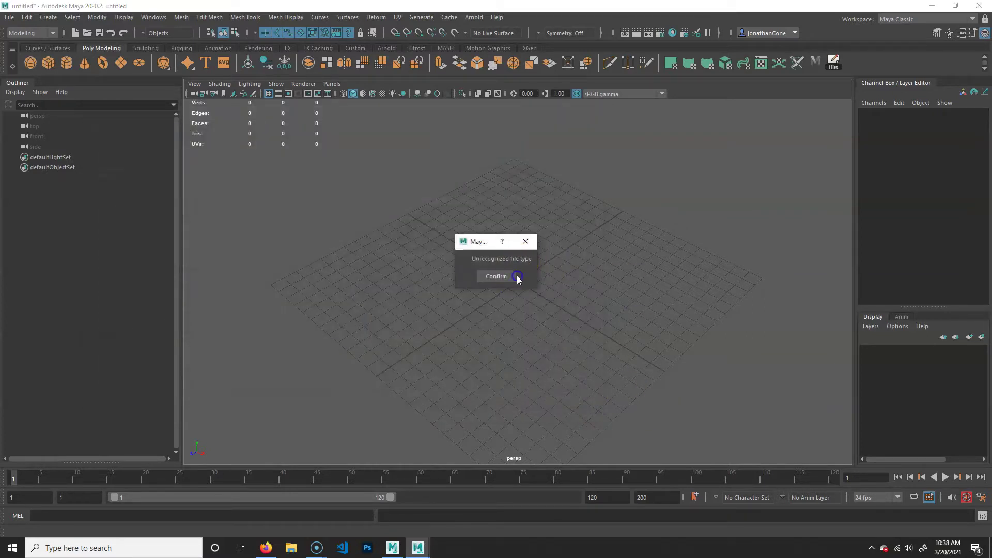
click(498, 279)
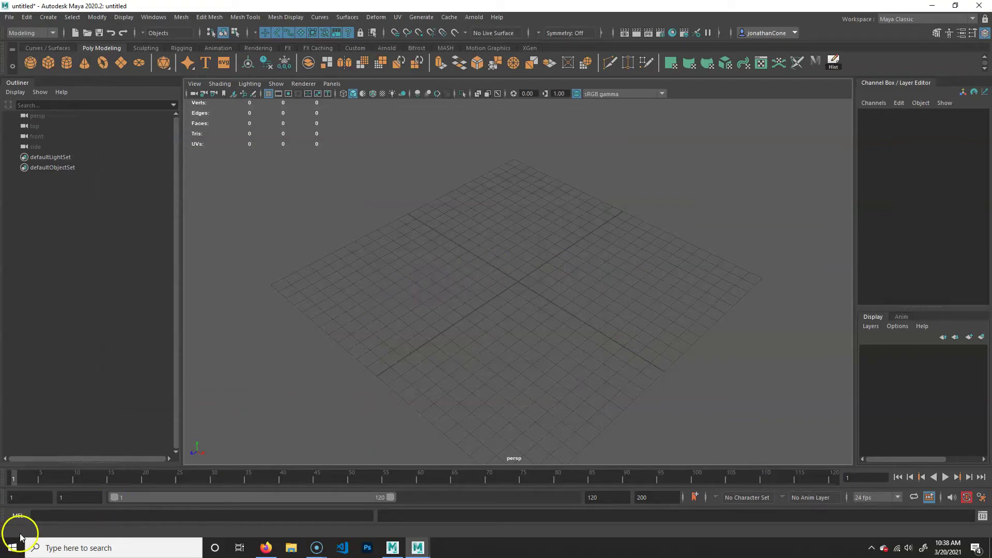
Step: Import uglyFrogToMaya.obj from the wolverineExampleModel folder and frame the frog in the perspective view
click(192, 164)
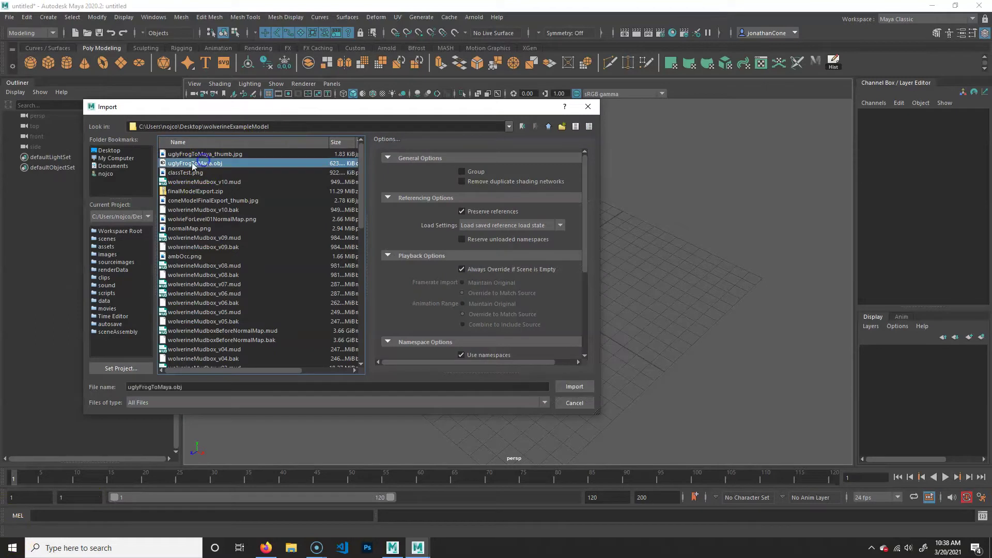
click(574, 387)
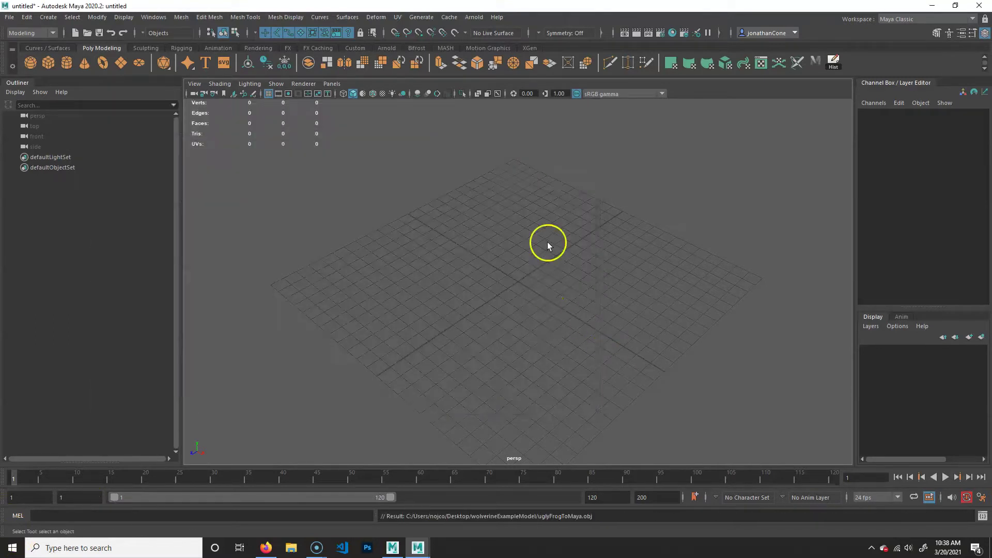
key(f)
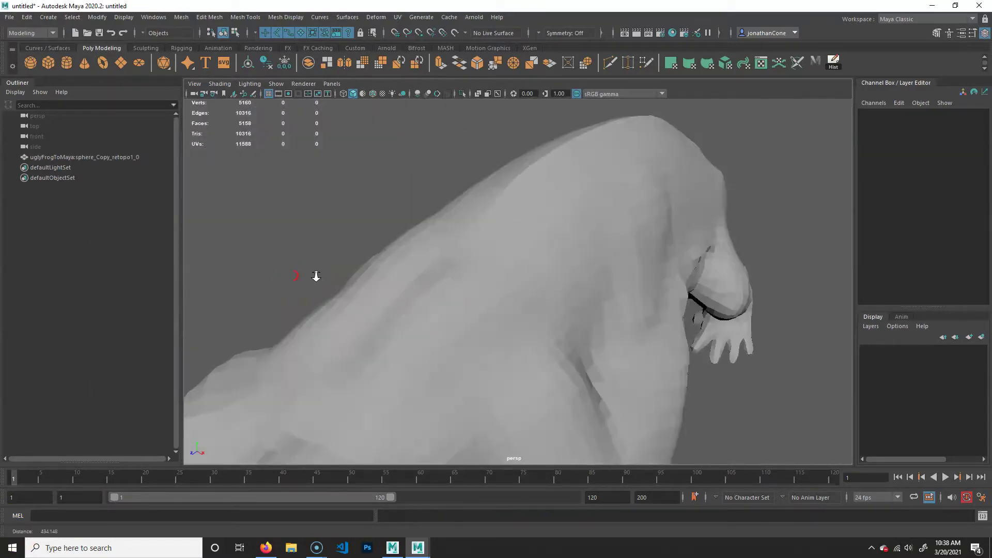
scroll(548, 305, up, 3)
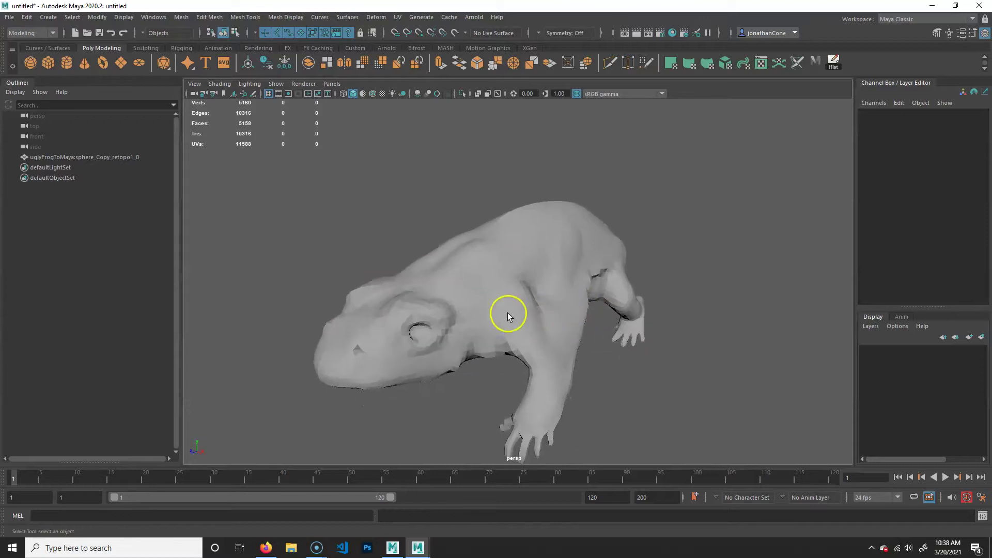
Step: Select the frog mesh and examine its wireframe topology around the head, legs, feet and body
click(536, 310)
alt+drag(535, 311, 466, 292)
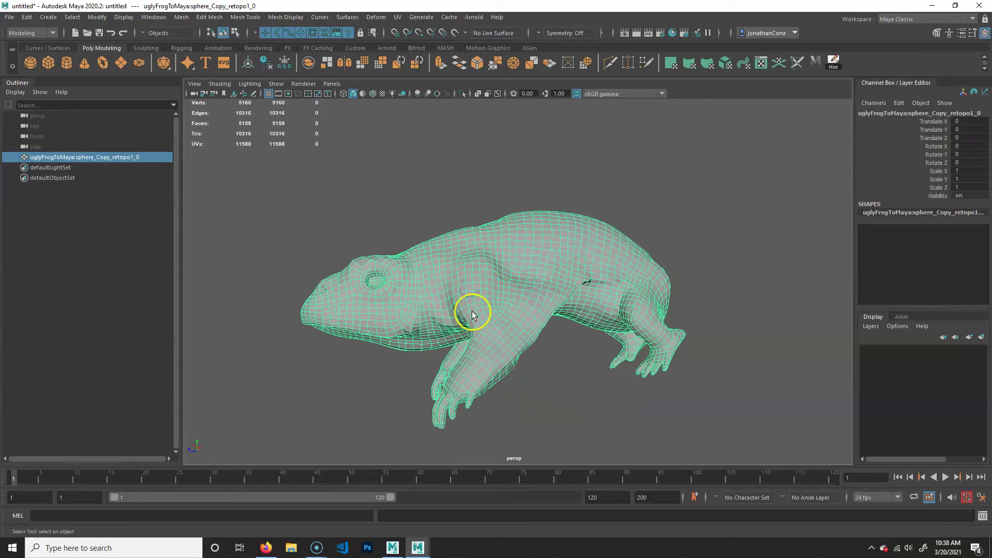
alt+drag(419, 303, 446, 316)
alt+right_drag(446, 316, 564, 349)
alt+middle_drag(565, 349, 574, 334)
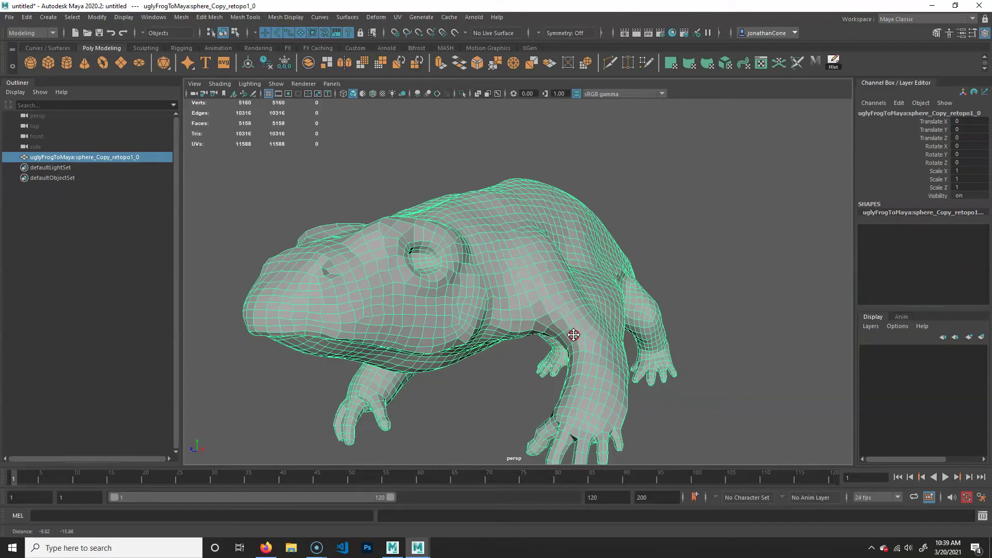
alt+drag(538, 339, 693, 364)
alt+right_drag(692, 364, 465, 337)
alt+drag(465, 336, 504, 335)
alt+right_drag(504, 334, 584, 333)
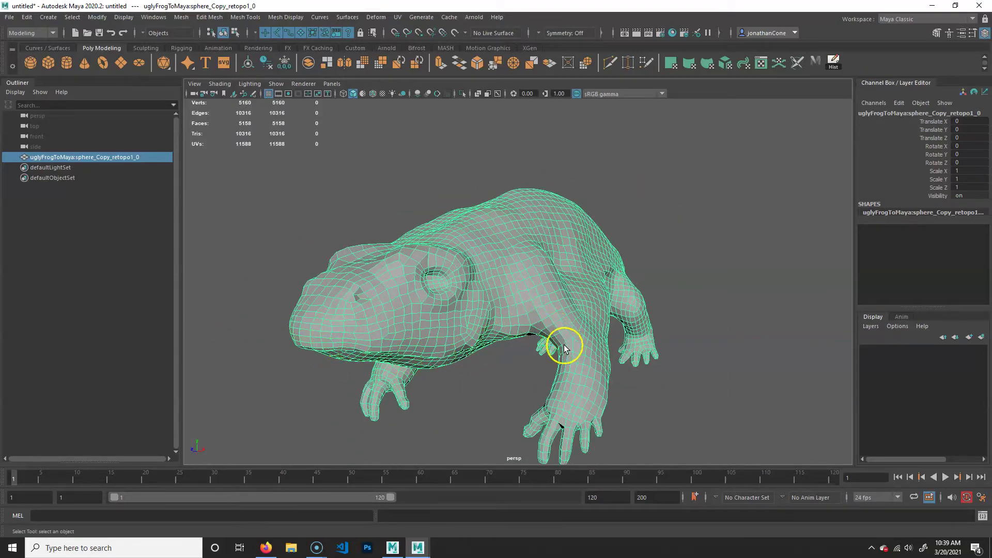
alt+drag(560, 432, 463, 367)
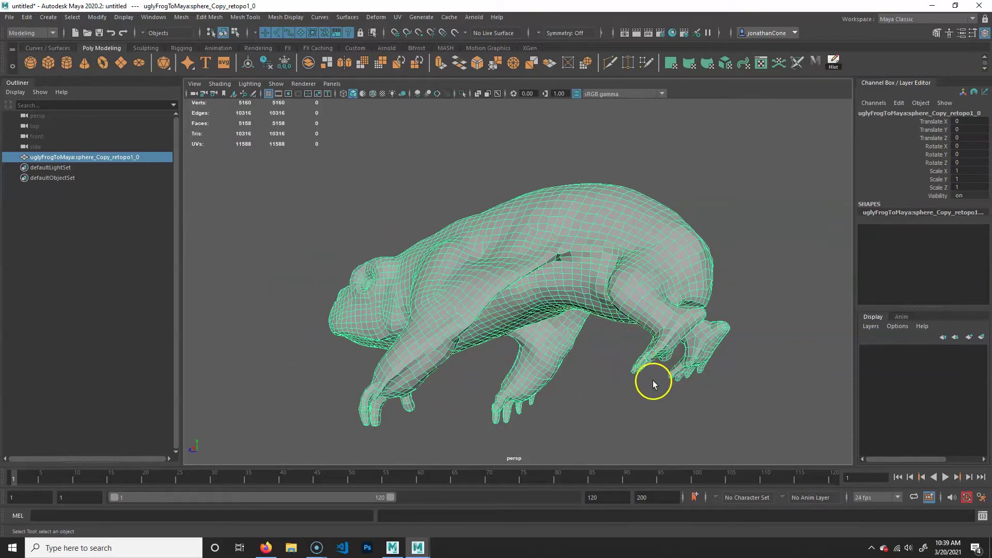
alt+drag(702, 321, 699, 281)
alt+drag(380, 248, 469, 322)
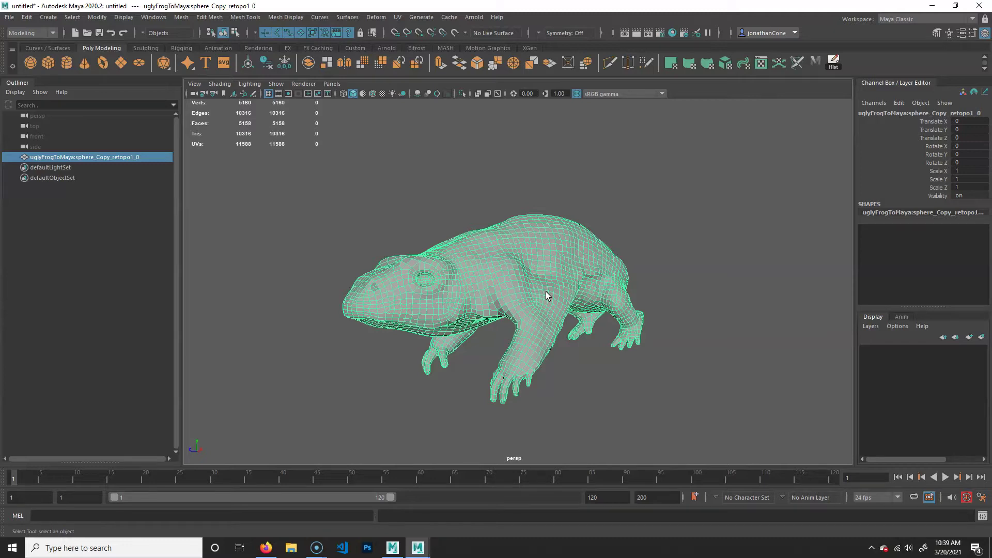
Step: Open the UV Editor with its UV Toolkit for the selected frog mesh and arrange the windows so both are fully visible
click(614, 57)
click(397, 17)
click(416, 32)
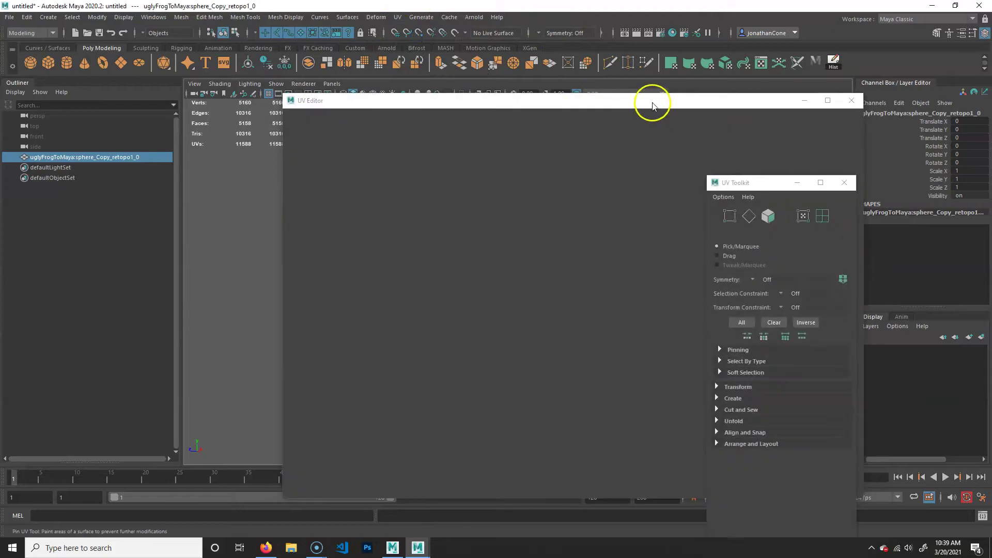
drag(648, 100, 359, 82)
drag(773, 187, 558, 145)
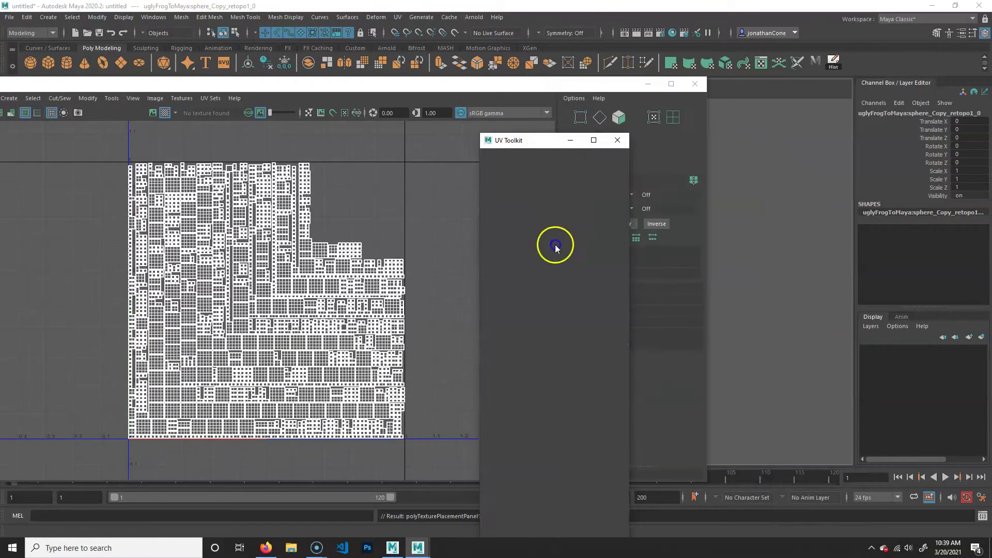
click(113, 107)
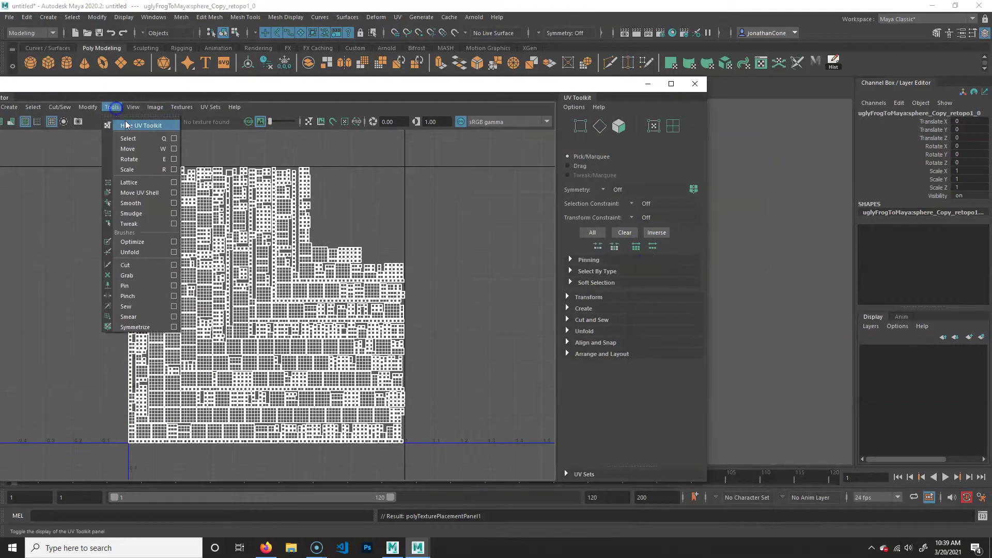
click(266, 84)
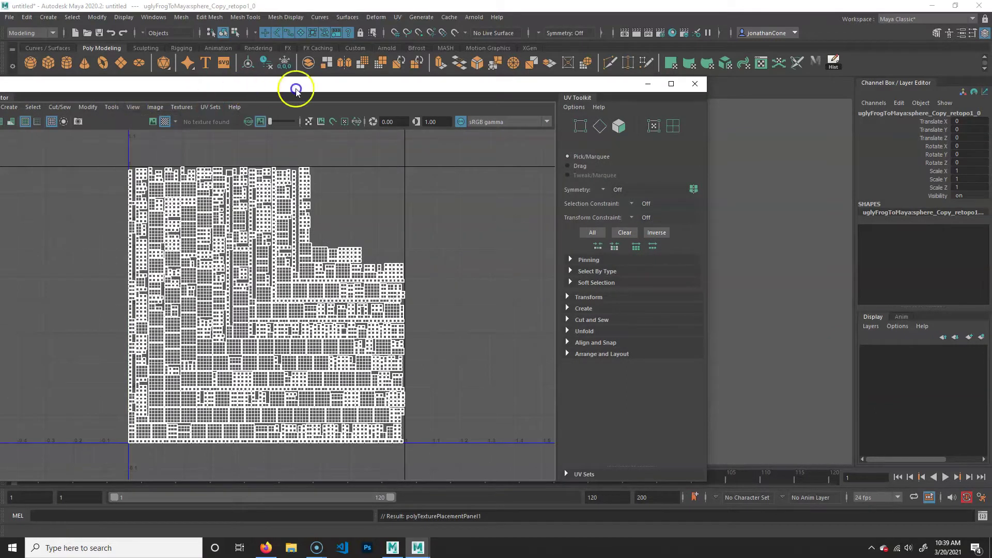
drag(381, 91, 509, 91)
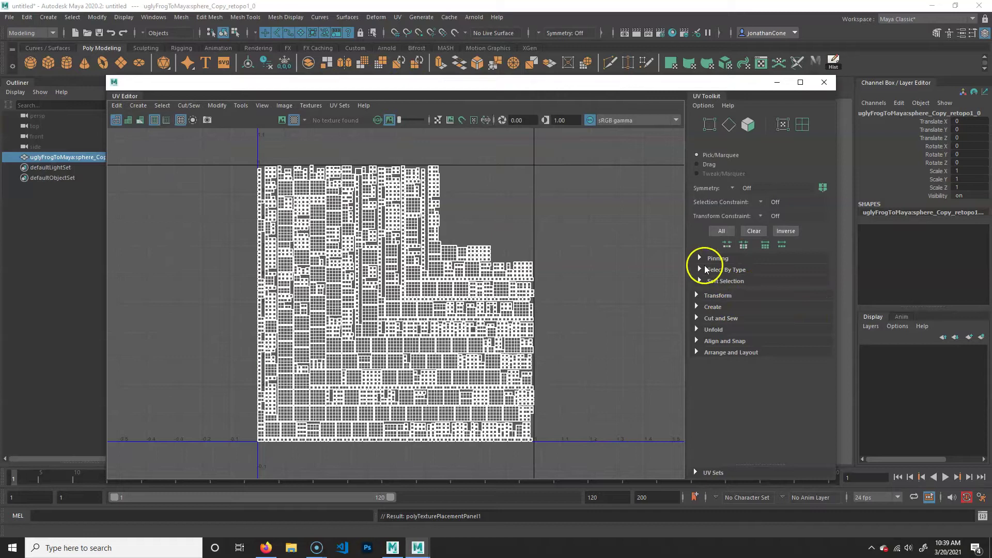
Step: Create Automatic UVs for the frog, uncover the model beside the UV Editor, and return to whole-object selection
click(716, 308)
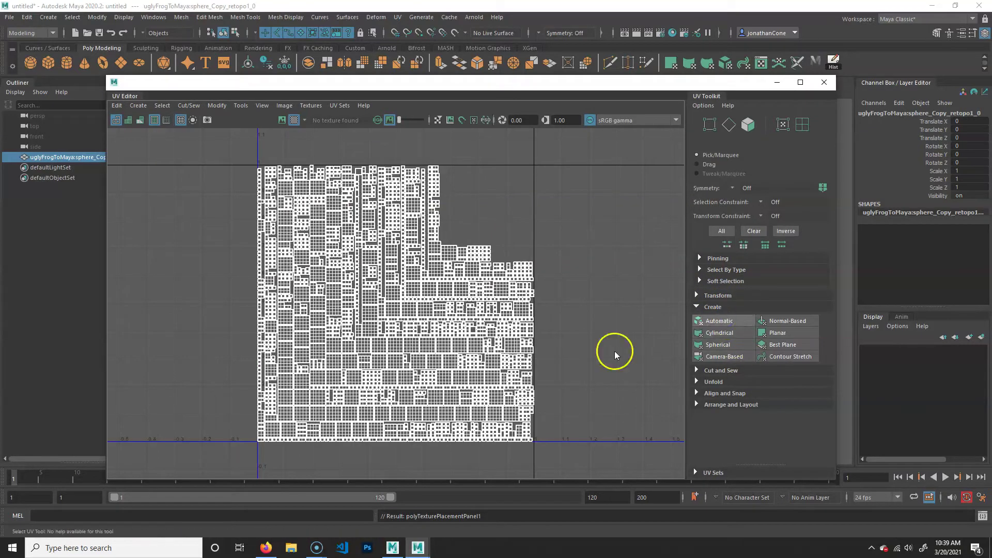
click(719, 320)
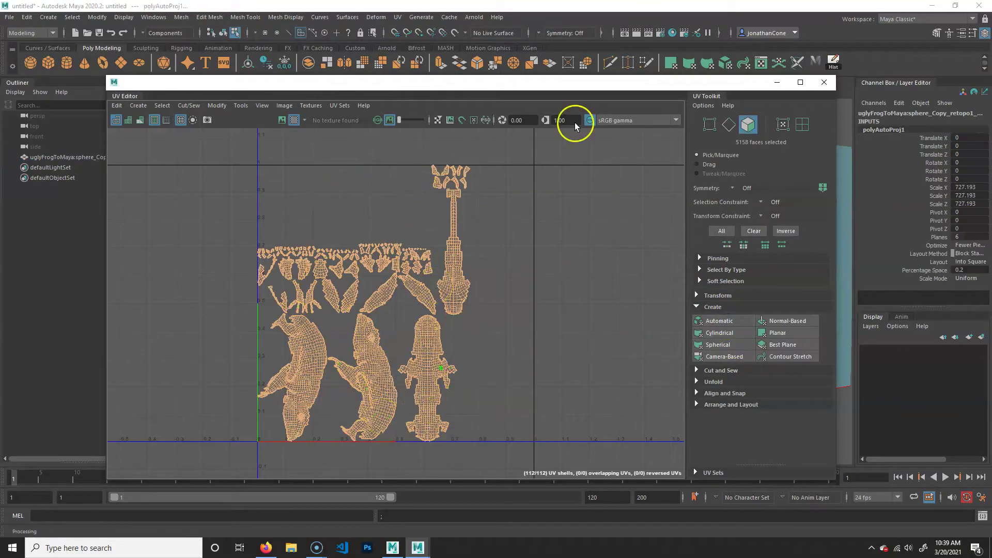
drag(520, 83, 704, 60)
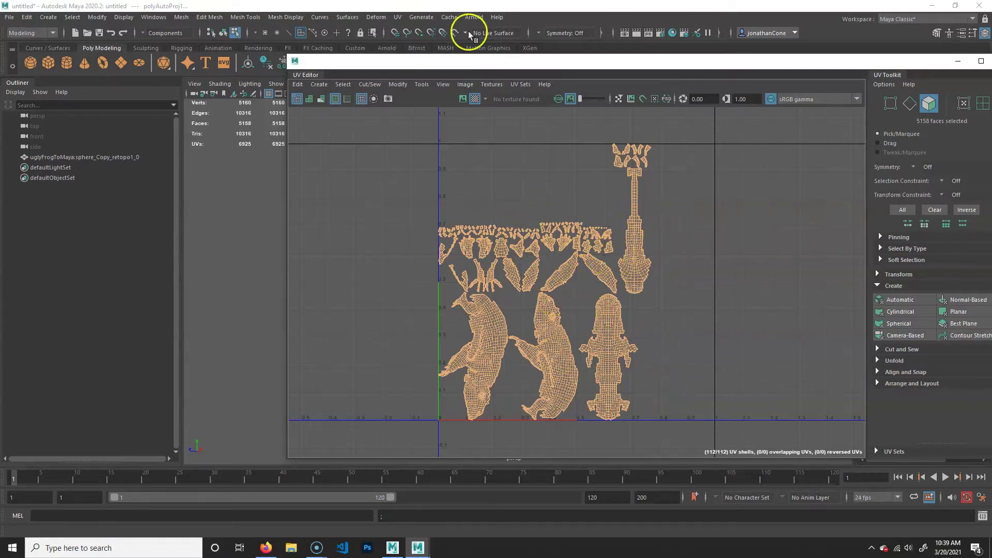
drag(489, 55, 696, 79)
drag(555, 78, 837, 62)
click(411, 198)
click(474, 279)
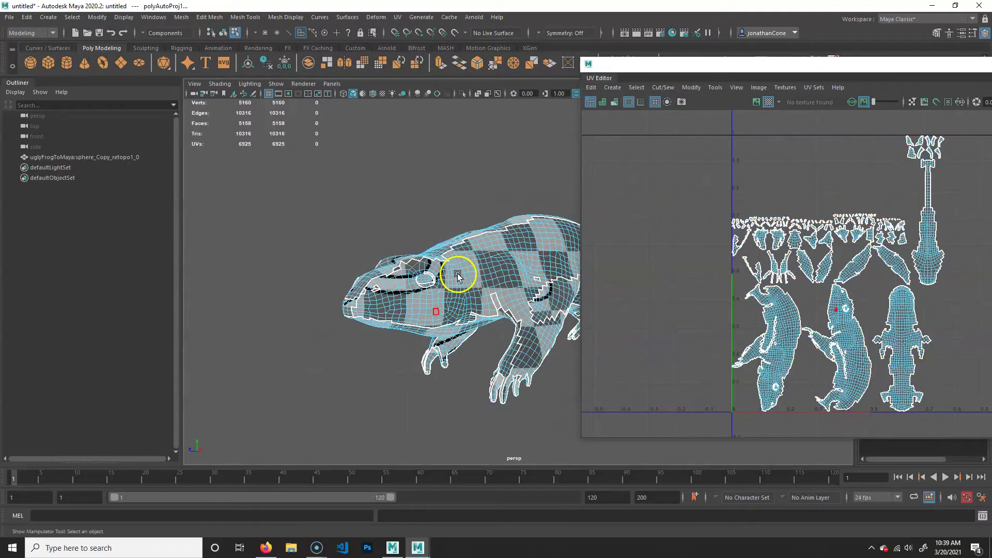
right_drag(509, 245, 491, 260)
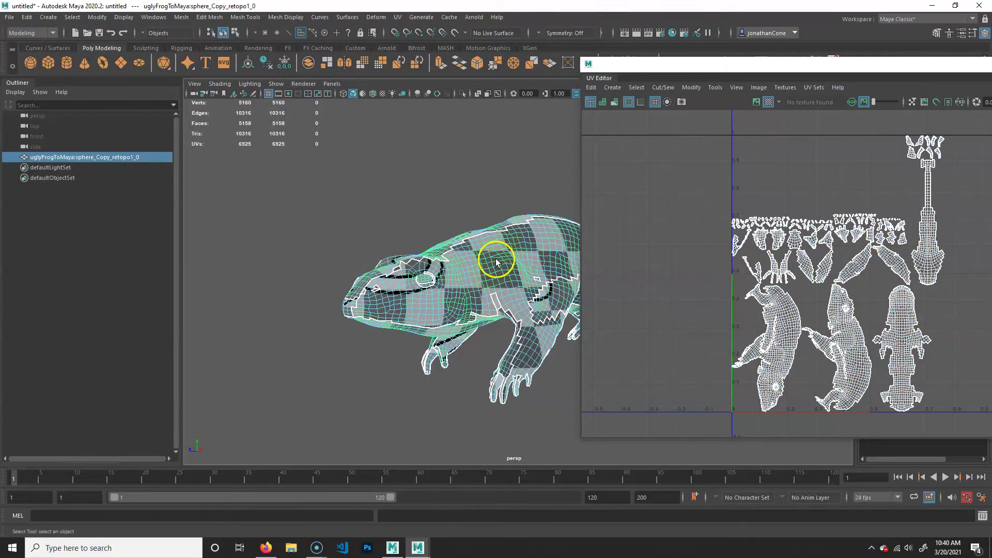
click(10, 17)
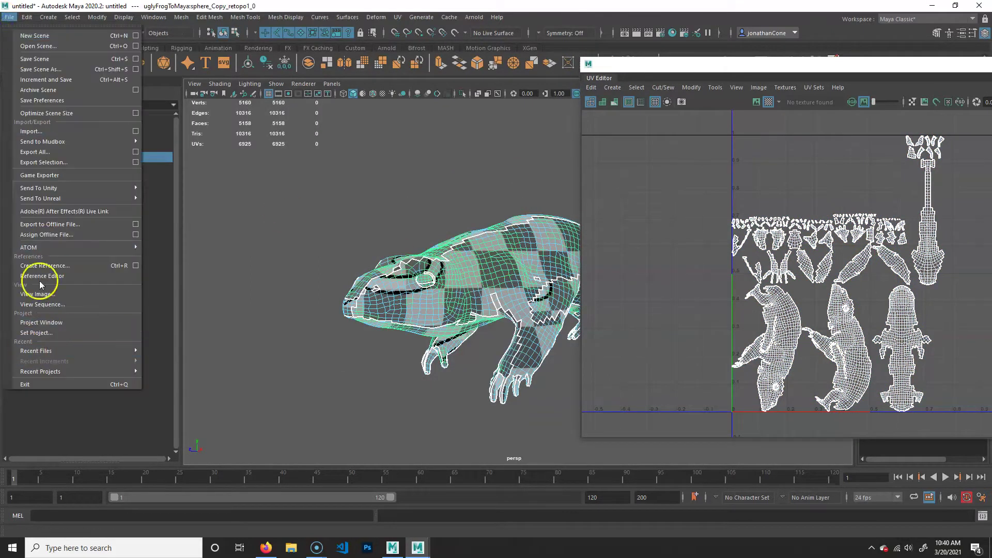
click(78, 163)
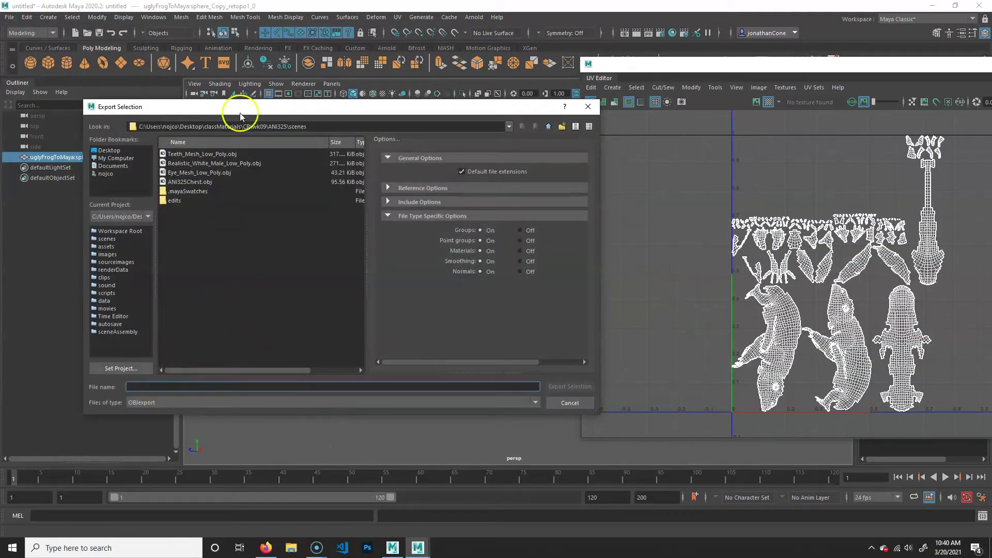
click(575, 405)
Step: Examine the checker distortion and UV seams around the frog's head, jaw, eyes and body
alt+drag(354, 306, 304, 308)
alt+right_drag(305, 308, 409, 323)
alt+middle_drag(409, 323, 432, 358)
alt+drag(432, 358, 310, 301)
alt+right_drag(310, 301, 403, 323)
alt+middle_drag(293, 282, 320, 288)
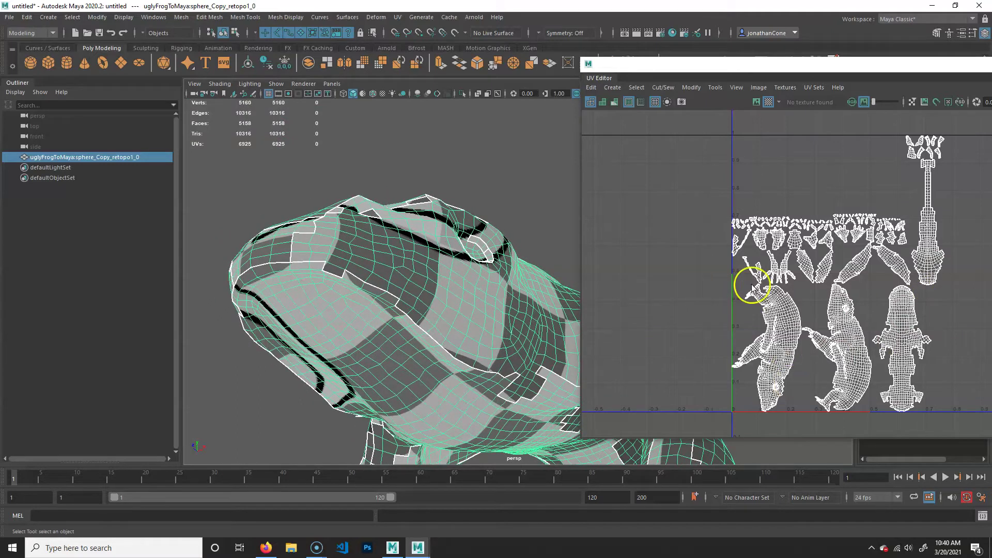
alt+middle_drag(304, 327, 348, 339)
alt+drag(347, 339, 231, 290)
alt+right_drag(231, 289, 382, 274)
alt+middle_drag(383, 274, 432, 278)
right_click(355, 211)
right_drag(353, 176, 352, 176)
alt+middle_drag(354, 233, 318, 228)
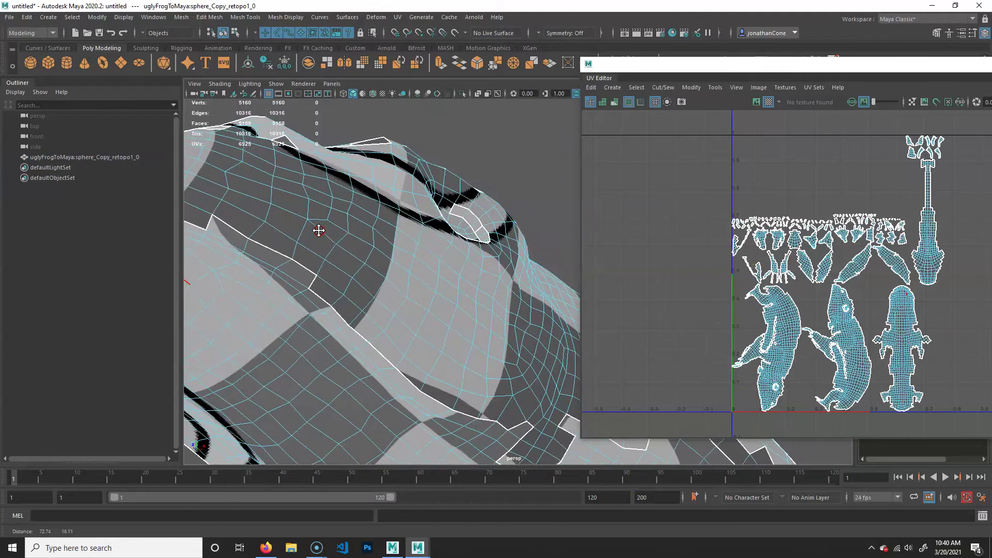
alt+right_drag(319, 229, 263, 226)
alt+drag(305, 219, 313, 222)
alt+middle_drag(313, 221, 426, 310)
Step: Frame the whole frog lengthwise in a straight vertical view and create Camera-Based UVs for the mesh
right_drag(412, 247, 457, 239)
alt+drag(405, 290, 512, 295)
alt+middle_drag(513, 295, 434, 274)
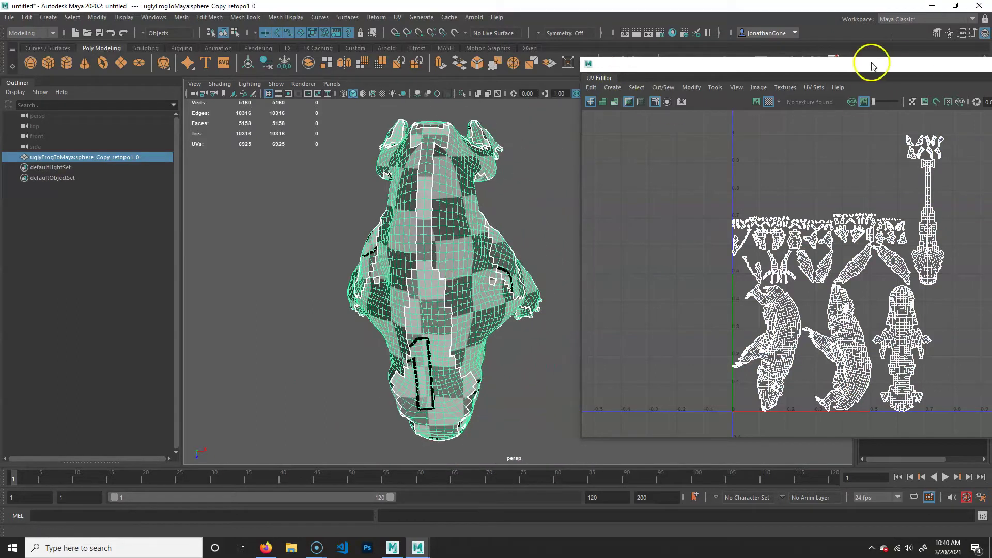
drag(871, 65, 471, 63)
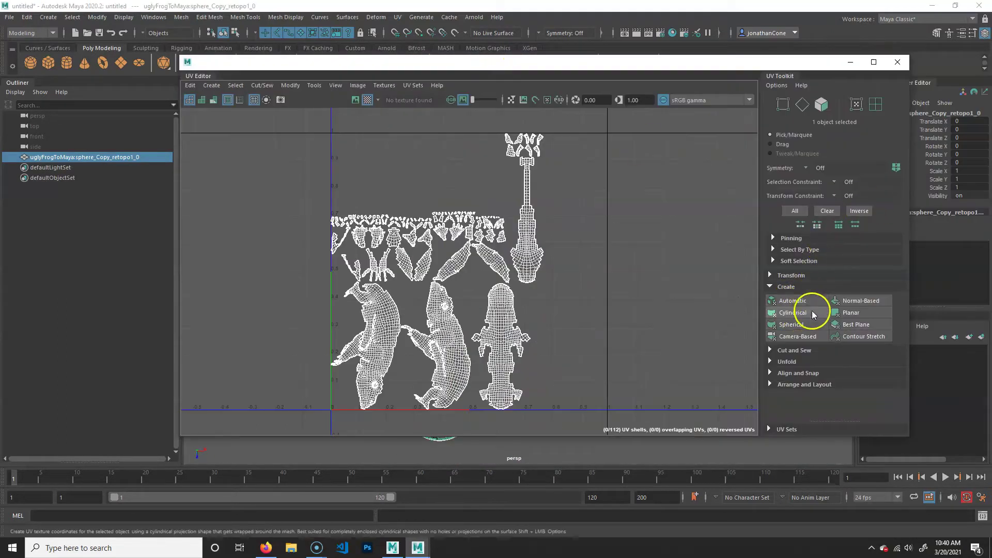
click(797, 337)
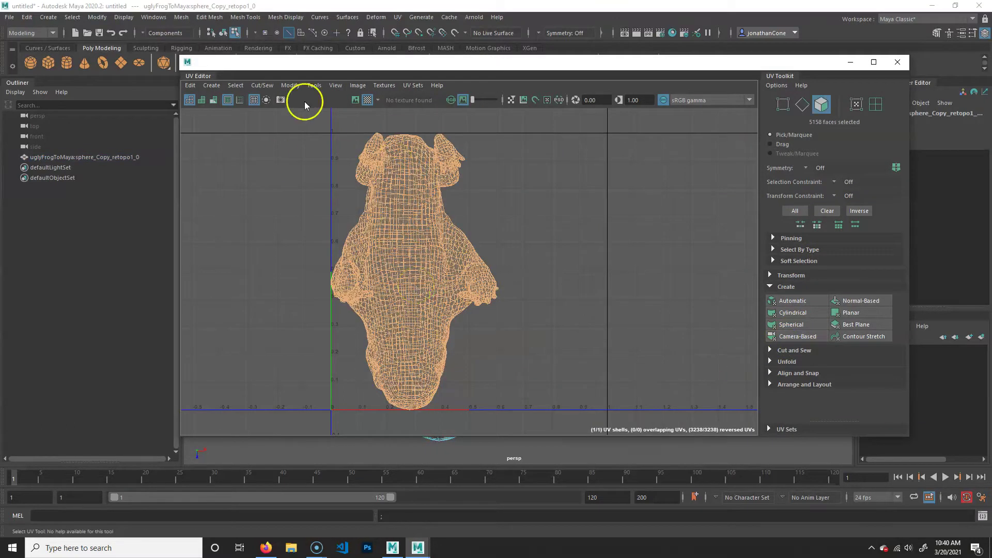
Step: Check the checker stretching beside the UV Editor, then switch to edge selection and select an edge loop across the frog's head
drag(459, 66, 896, 62)
alt+drag(414, 332, 355, 325)
alt+middle_drag(392, 331, 414, 296)
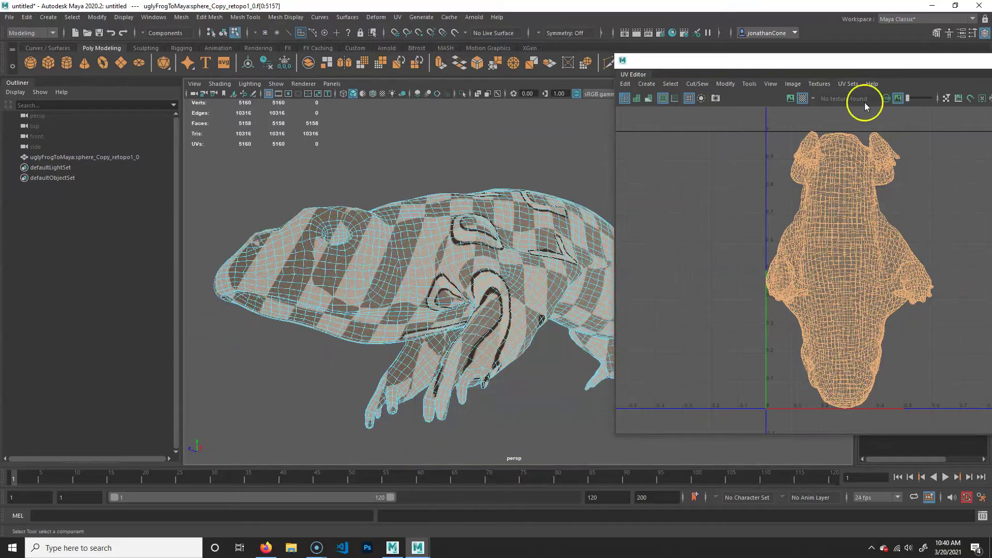
alt+drag(217, 255, 383, 336)
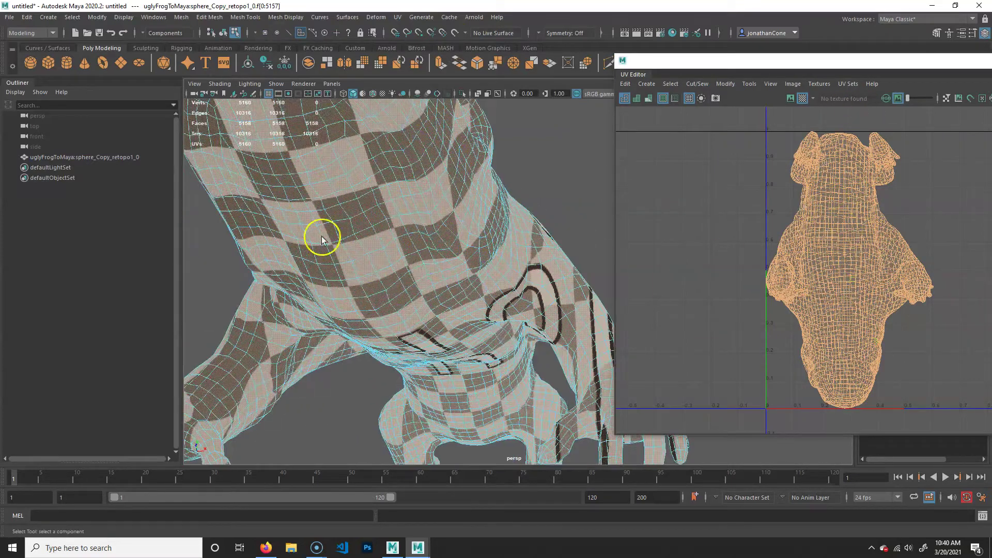
alt+middle_drag(316, 240, 370, 308)
right_click(464, 219)
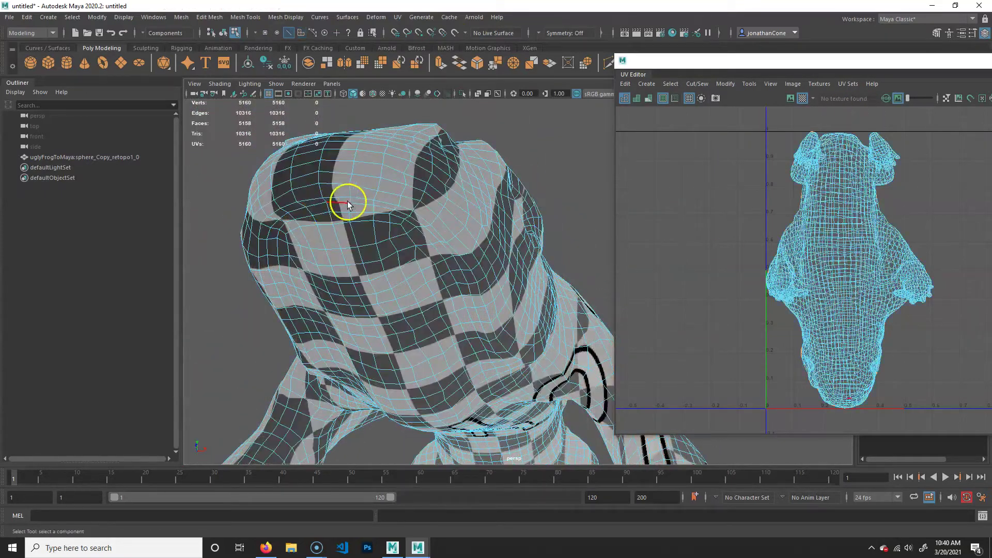
double_click(363, 206)
Step: Set the selection symmetry to Object X and turn off the checker pattern on the frog
alt+drag(558, 365, 414, 323)
scroll(395, 301, down, 5)
ctrl+drag(580, 222, 470, 330)
click(543, 33)
click(558, 47)
scroll(470, 310, up, 6)
alt+drag(469, 261, 459, 242)
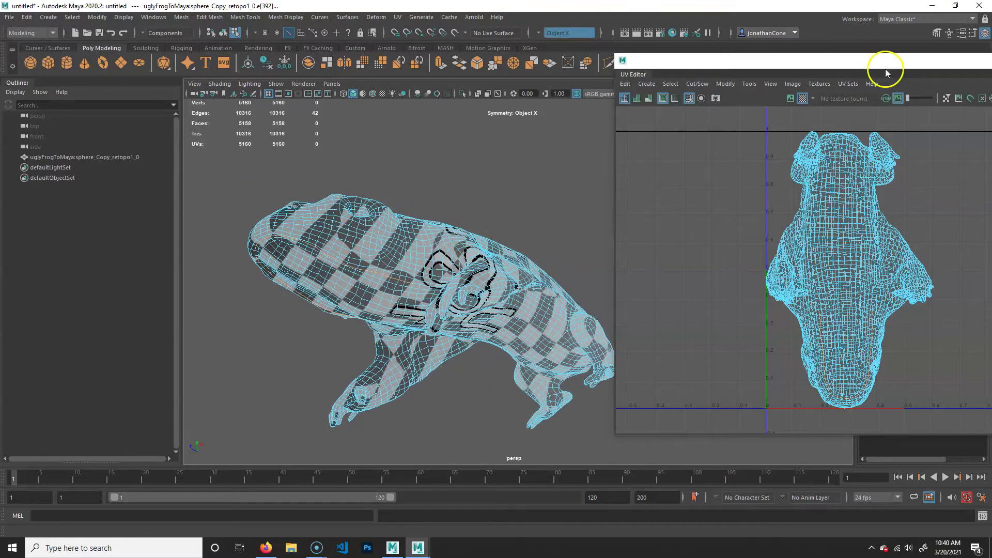
click(806, 97)
Step: Adjust the seam edge selection around the head and extend it onto the first fingers of the front hand
scroll(432, 310, up, 4)
alt+drag(427, 296, 435, 277)
ctrl+click(381, 286)
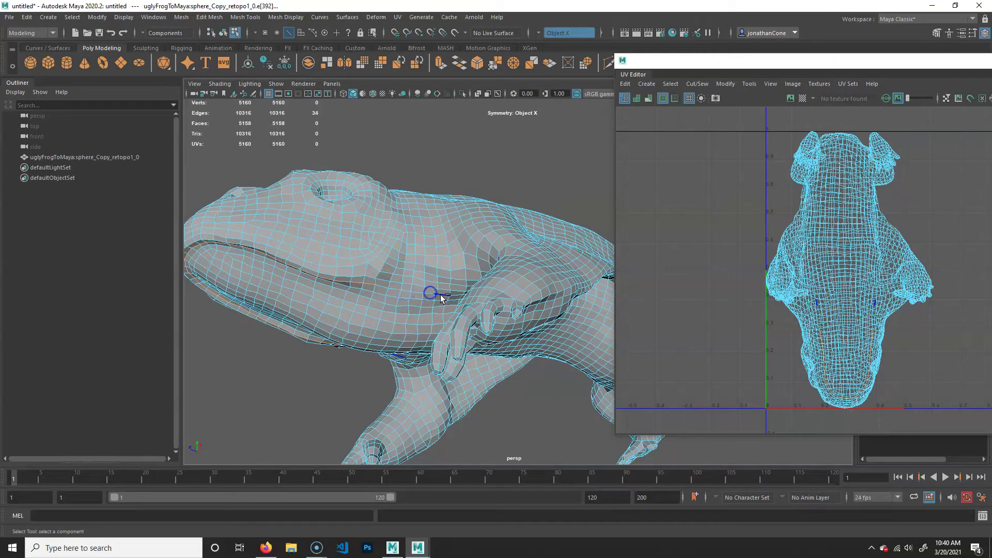
alt+drag(423, 335, 477, 262)
alt+drag(558, 275, 463, 212)
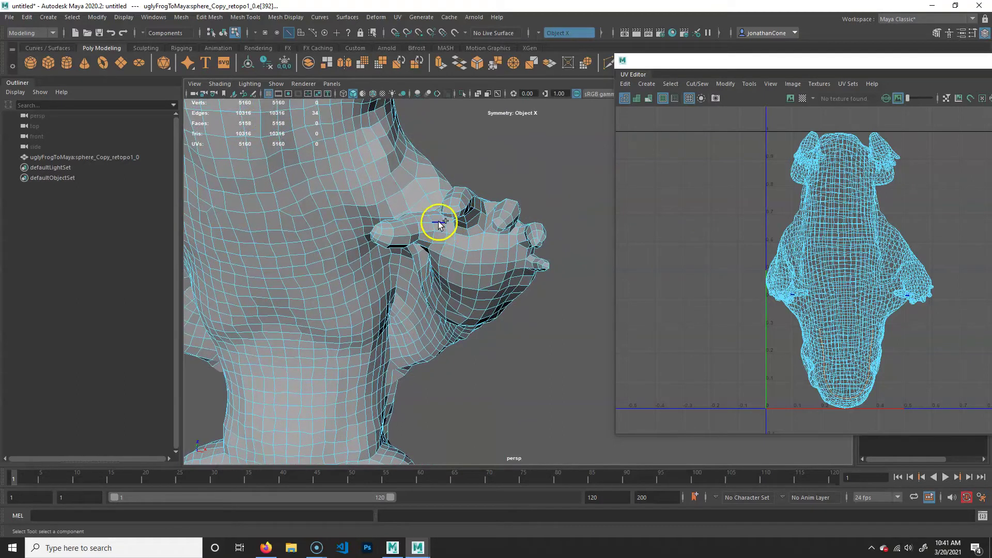
alt+drag(483, 210, 536, 221)
shift+click(429, 286)
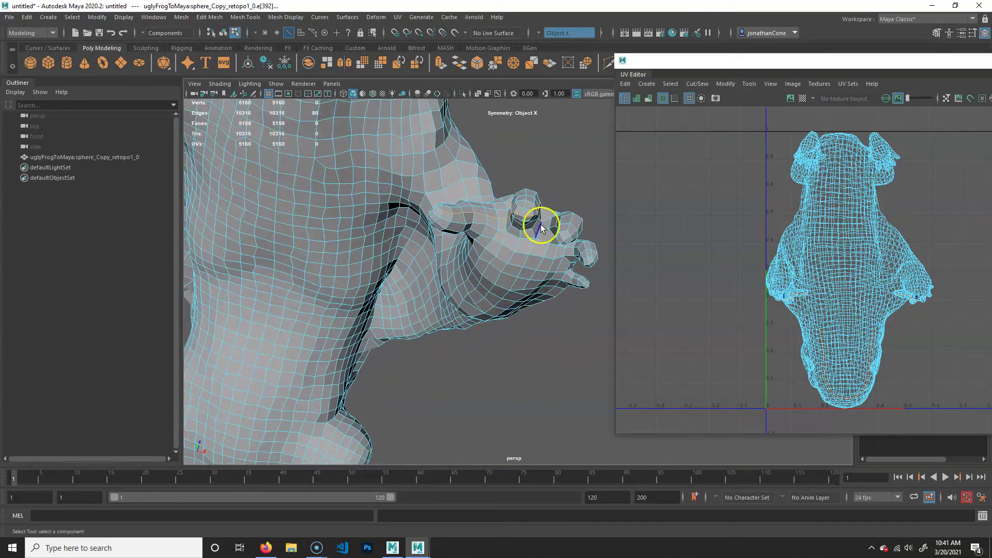
Step: Continue the seam edge selection across the remaining fingers to the outer side of the front hand
shift+click(547, 219)
alt+drag(580, 262, 465, 295)
alt+right_drag(465, 294, 516, 295)
alt+drag(516, 295, 415, 283)
click(439, 288)
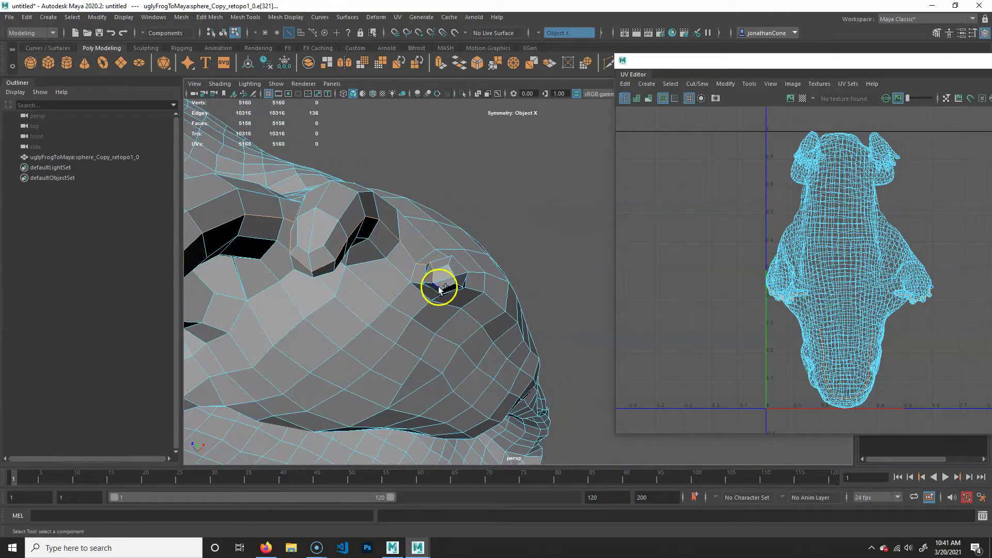
alt+drag(491, 310, 349, 316)
shift+double_click(404, 319)
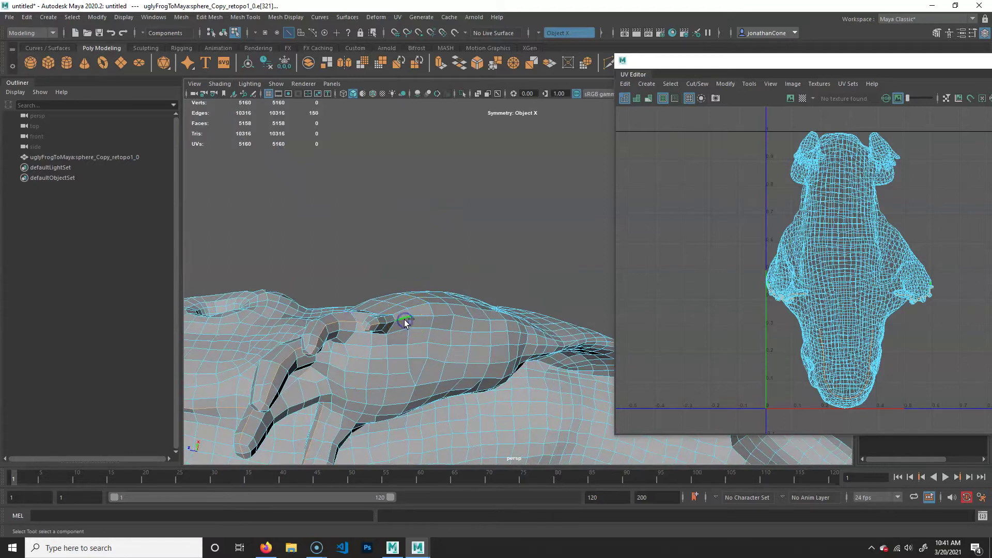
Step: Extend the seam edge selection from the front hand along the arm toward the crease beside the body
alt+right_drag(543, 345, 373, 323)
alt+middle_drag(538, 380, 396, 309)
mouse_move(396, 309)
alt+mouse_down()
mouse_move(401, 338)
mouse_move(387, 322)
mouse_move(577, 88)
alt+mouse_up()
alt+right_drag(299, 350, 455, 335)
alt+middle_drag(454, 335, 511, 327)
alt+drag(511, 327, 413, 325)
alt+drag(289, 342, 299, 322)
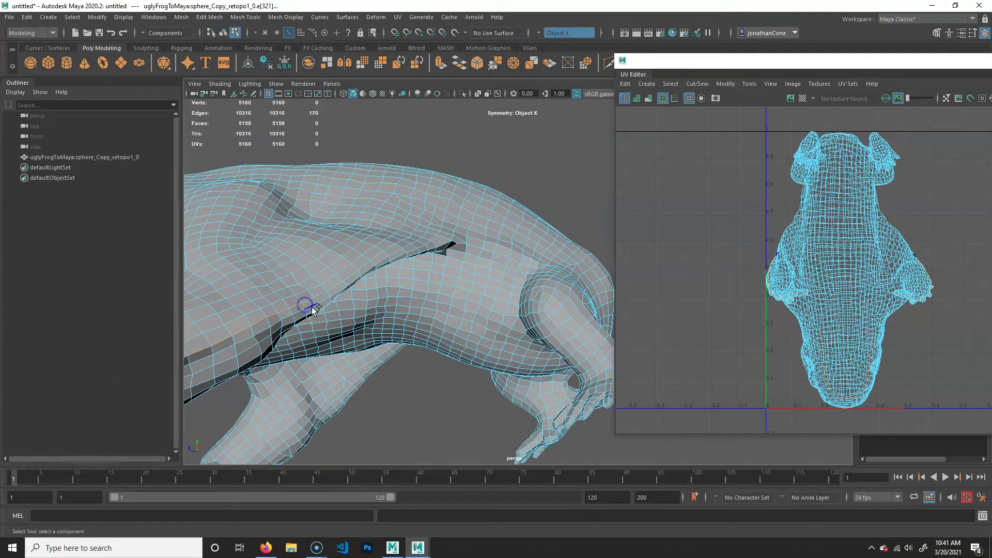
shift+click(318, 305)
alt+drag(318, 305, 342, 324)
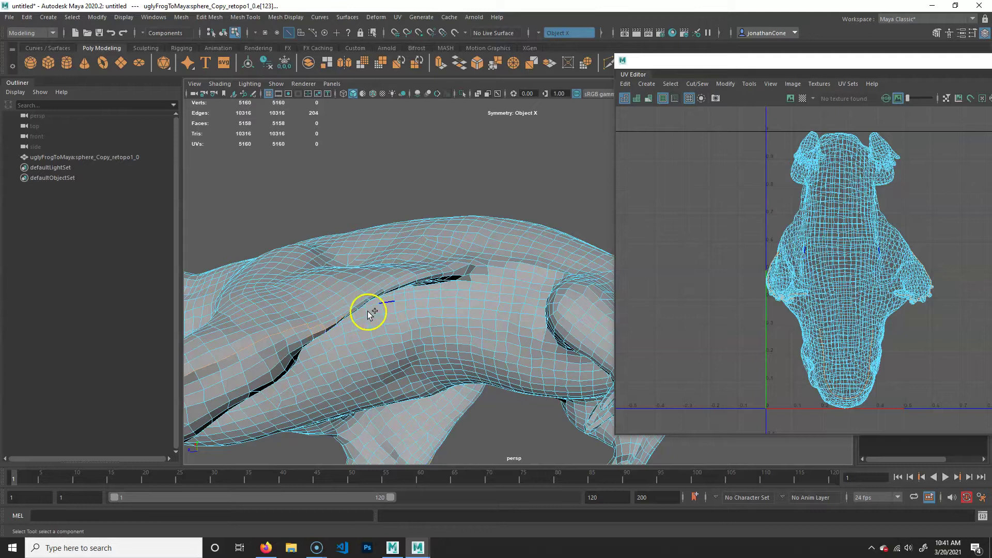
key(ctrl+z)
Step: Add the edges along the fold between the front arm and the body to the seam selection one by one
alt+drag(369, 343, 422, 332)
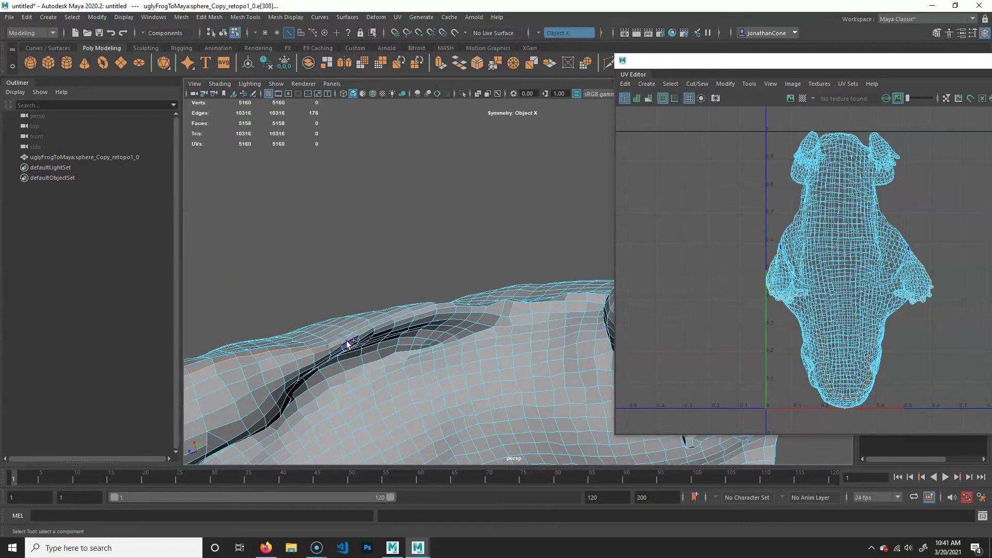
alt+drag(343, 342, 523, 284)
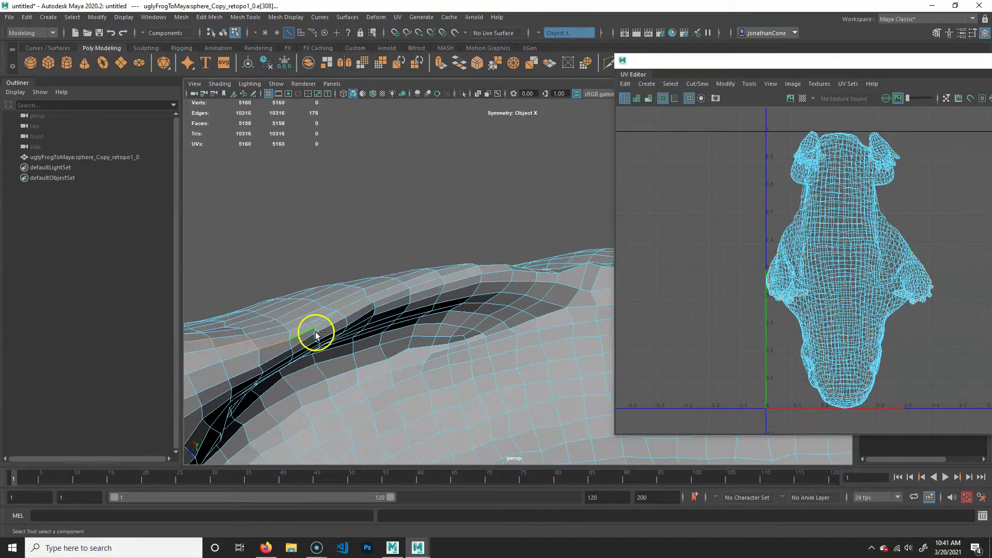
shift+click(329, 328)
shift+click(396, 297)
shift+click(433, 280)
shift+click(460, 274)
alt+drag(518, 315, 411, 377)
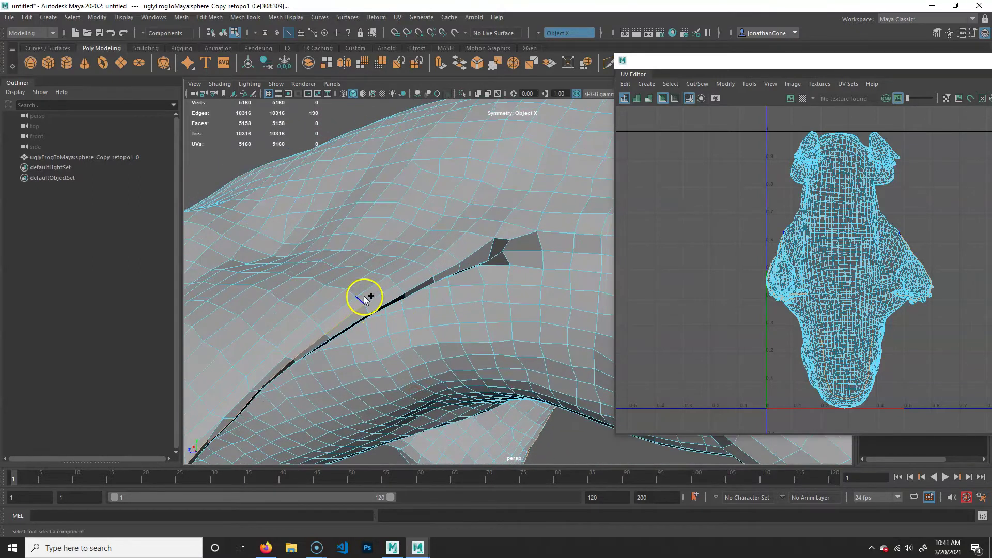
Step: Continue adding seam edges up to the end of the arm crease where it meets the flank
shift+click(413, 275)
shift+click(436, 263)
ctrl+click(435, 263)
ctrl+click(412, 280)
shift+click(390, 303)
shift+click(449, 271)
shift+click(459, 269)
shift+click(497, 257)
Step: Extend the seam edge selection from the arm crease along the flank to the hind leg
alt+right_drag(578, 298, 435, 294)
alt+drag(436, 295, 390, 299)
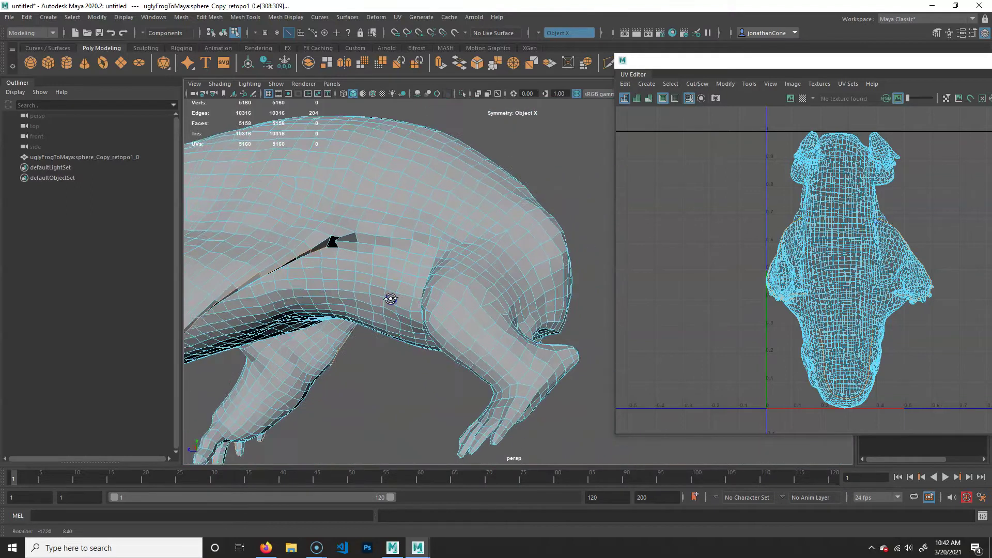
alt+right_drag(390, 299, 401, 271)
mouse_move(400, 270)
alt+mouse_down()
mouse_move(449, 264)
mouse_move(414, 289)
mouse_move(417, 265)
alt+mouse_up()
shift+double_click(523, 294)
alt+drag(526, 301, 447, 268)
alt+right_drag(542, 438, 403, 365)
Step: Extend the symmetrical seam edge selection from the hind leg onto the hind foot and around its first toes
alt+middle_drag(478, 377, 476, 336)
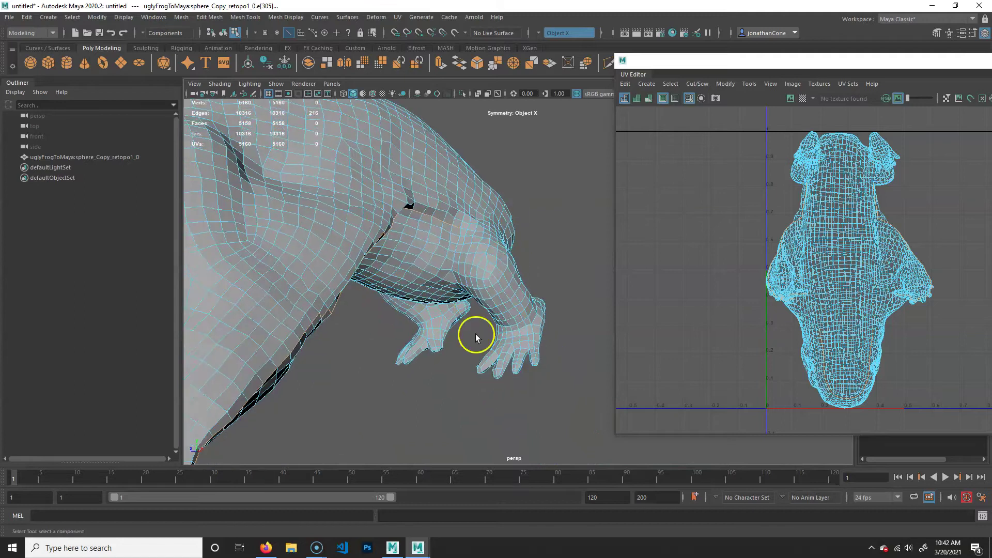
alt+drag(475, 336, 411, 328)
alt+right_drag(412, 328, 509, 340)
alt+middle_drag(509, 339, 524, 303)
alt+drag(524, 303, 561, 355)
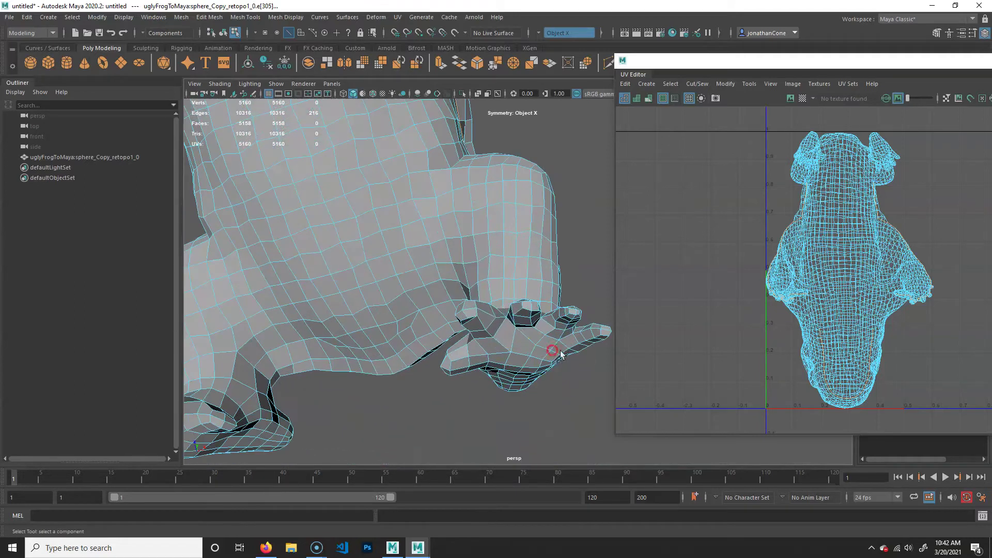
alt+drag(517, 311, 535, 348)
alt+drag(584, 403, 499, 356)
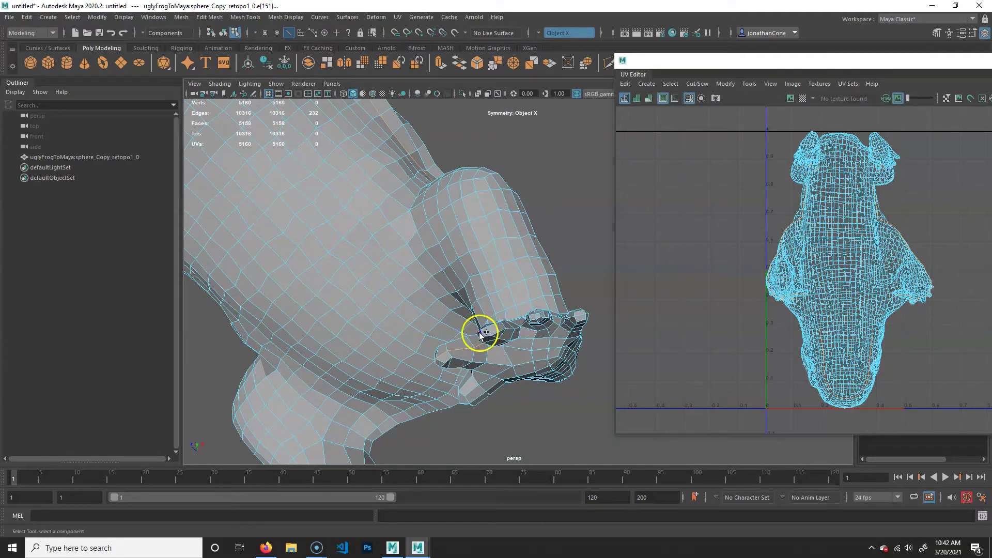
alt+drag(504, 330, 522, 353)
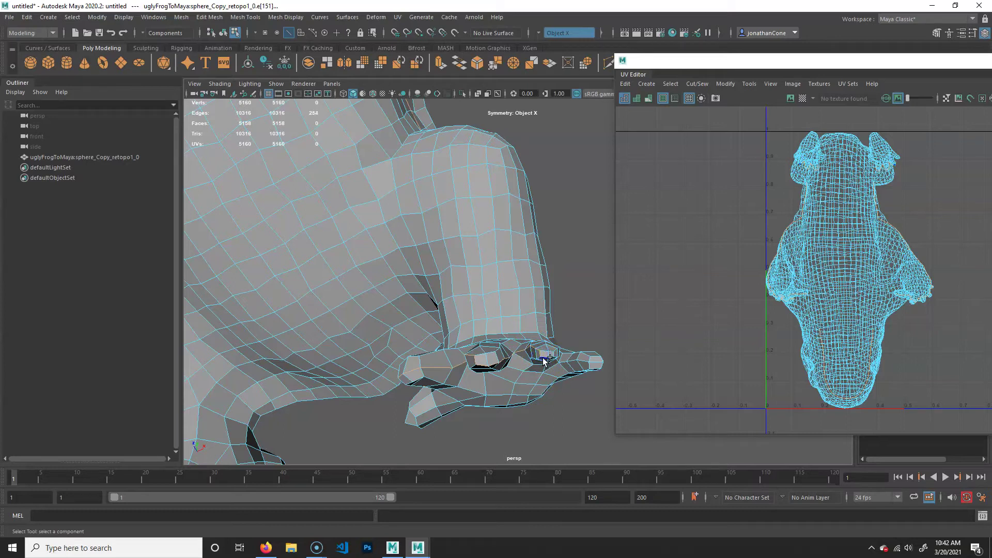
Step: Continue the seam edge selection around the remaining hind toes and undo one wrong pick
alt+drag(584, 373, 518, 416)
alt+drag(491, 373, 586, 391)
shift+double_click(565, 377)
key(ctrl+z)
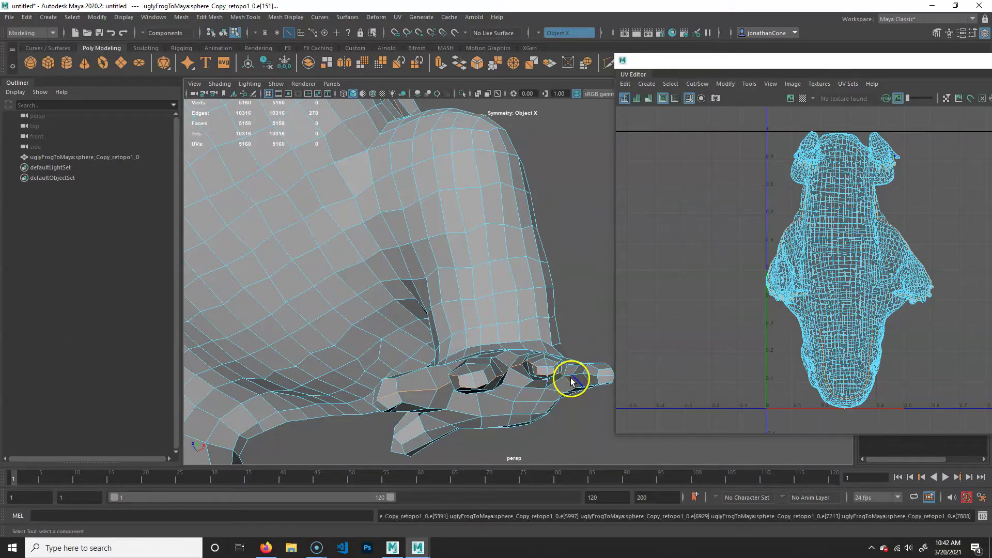
shift+double_click(569, 382)
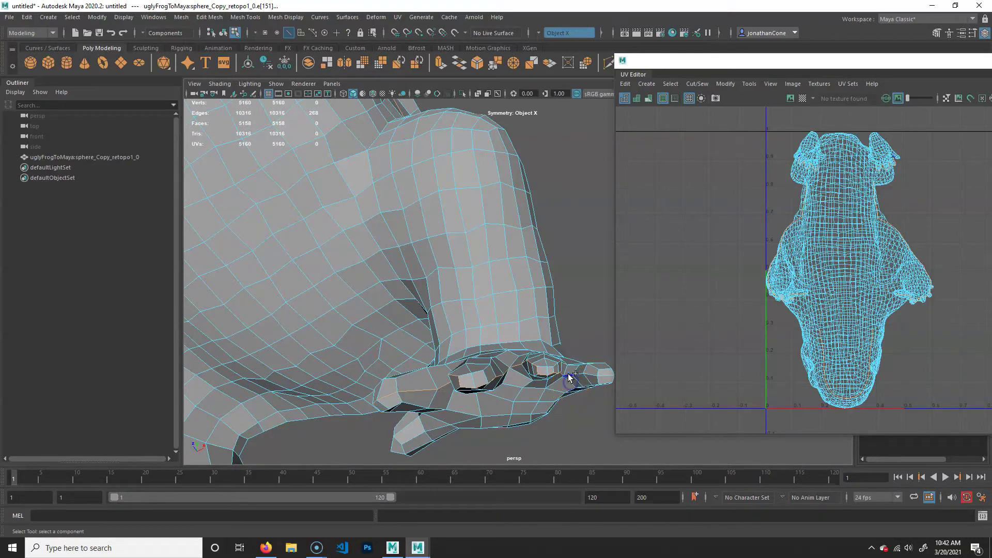
alt+drag(578, 397, 516, 374)
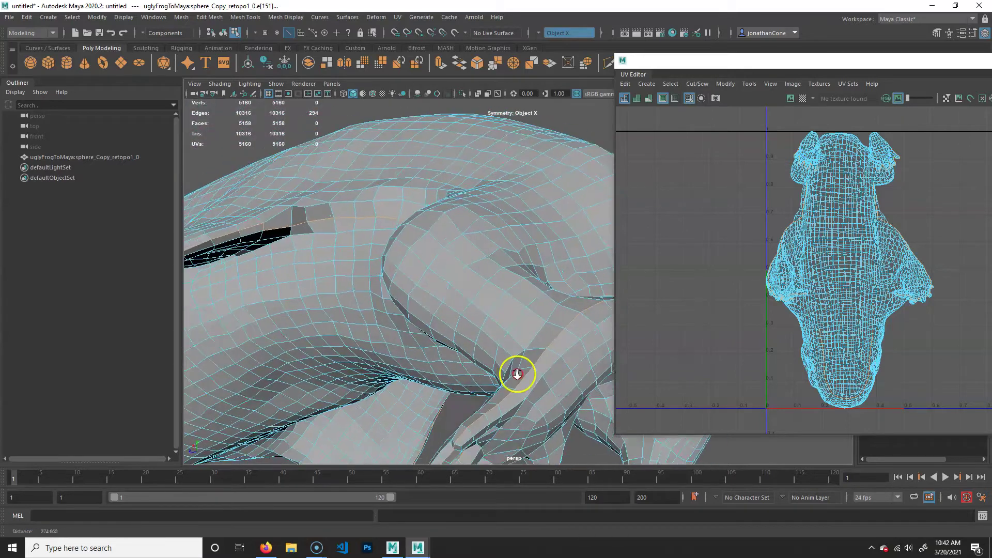
Step: Extend the seam edge selection from the last toe gap along the side of the hind foot to the heel
alt+right_drag(516, 374, 436, 336)
alt+drag(436, 336, 432, 317)
alt+right_drag(432, 316, 505, 322)
shift+click(528, 322)
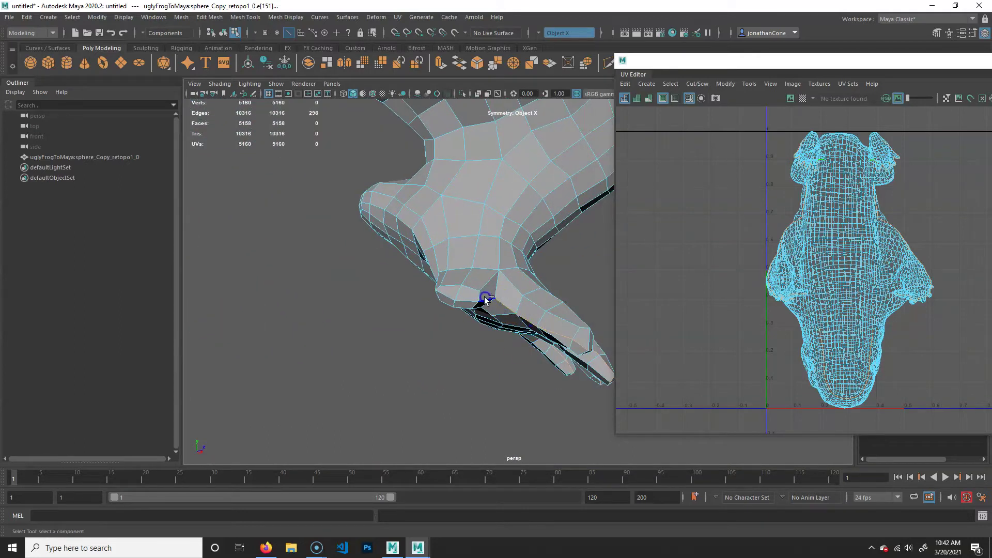
alt+drag(451, 299, 459, 260)
shift+click(520, 296)
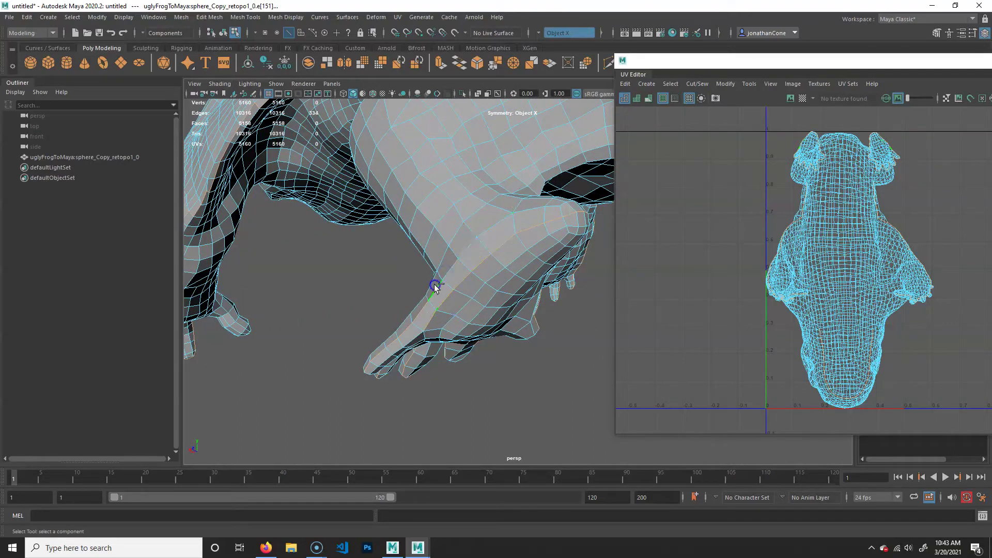
Step: Add the edges from the end of the flank seam across the upper hind leg to the seam selection
alt+drag(505, 320, 495, 290)
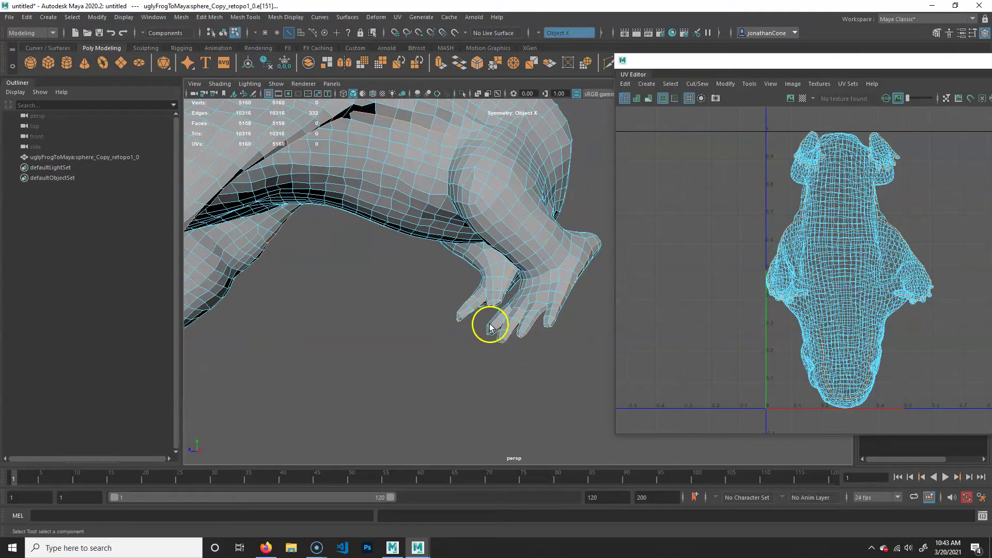
alt+drag(523, 350, 507, 295)
alt+right_drag(533, 295, 401, 288)
alt+drag(401, 287, 408, 294)
alt+right_drag(408, 293, 594, 305)
alt+middle_drag(472, 288, 488, 309)
alt+drag(488, 309, 469, 289)
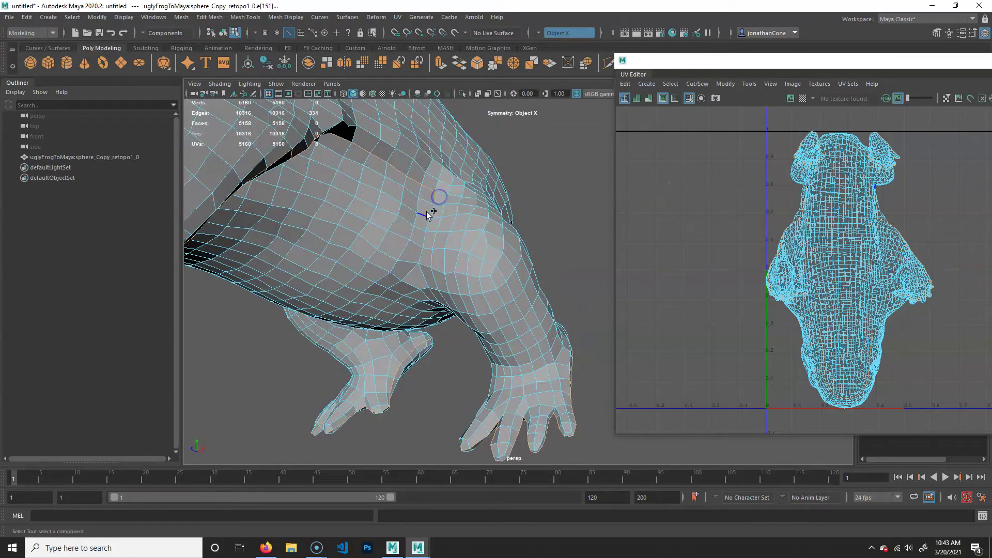
click(428, 227)
alt+drag(428, 371, 488, 304)
shift+click(441, 270)
shift+click(483, 237)
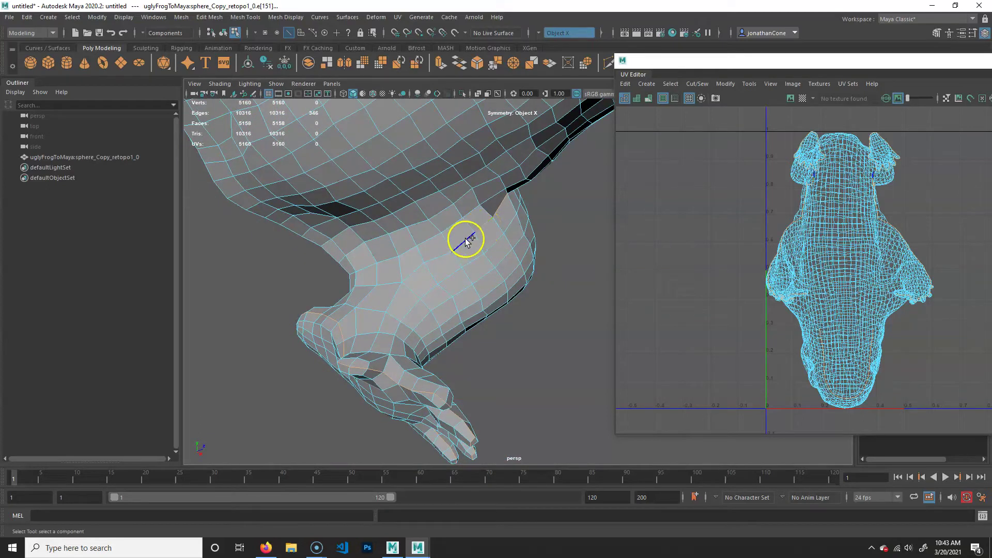
Step: Extend the seam edge selection down the hind leg until it meets the foot seam
shift+click(395, 299)
shift+click(376, 328)
shift+click(371, 341)
shift+click(359, 354)
shift+click(354, 359)
Step: Inspect the selected seam edges around the hind legs, body and front hands for gaps
alt+right_drag(494, 292, 299, 289)
alt+drag(305, 289, 525, 309)
alt+middle_drag(532, 309, 456, 303)
alt+right_drag(451, 303, 509, 305)
alt+middle_drag(503, 310, 566, 344)
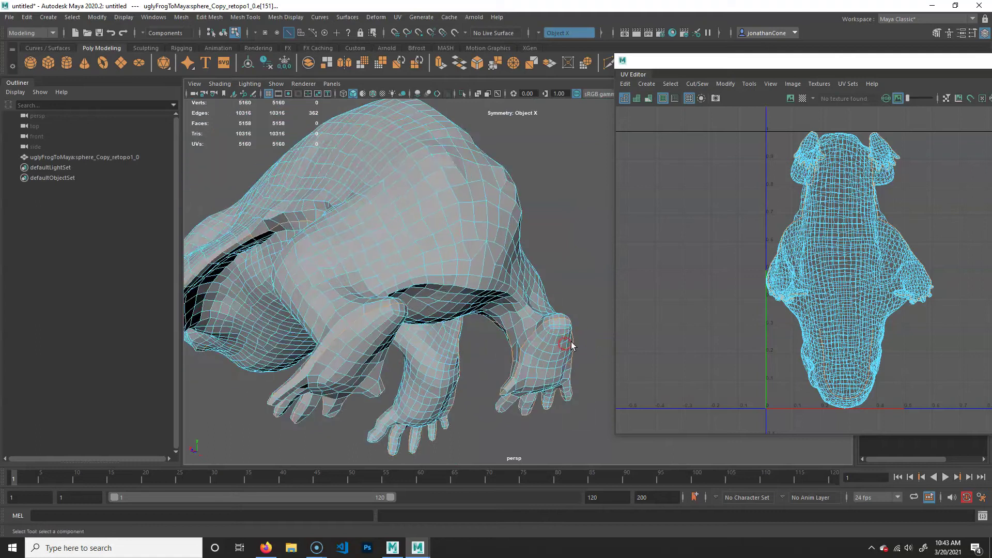
alt+drag(571, 345, 454, 326)
alt+right_drag(454, 326, 420, 290)
shift+double_click(485, 353)
alt+drag(485, 352, 344, 332)
alt+right_drag(249, 324, 382, 315)
alt+drag(355, 294, 574, 331)
alt+middle_drag(460, 370, 381, 261)
alt+right_drag(455, 289, 392, 292)
alt+drag(401, 294, 313, 263)
alt+right_drag(312, 262, 475, 269)
alt+middle_drag(475, 268, 510, 350)
alt+drag(510, 350, 365, 277)
alt+right_drag(365, 277, 540, 309)
alt+middle_drag(539, 308, 411, 298)
alt+drag(524, 274, 478, 278)
alt+right_drag(351, 268, 405, 269)
alt+middle_drag(404, 269, 458, 260)
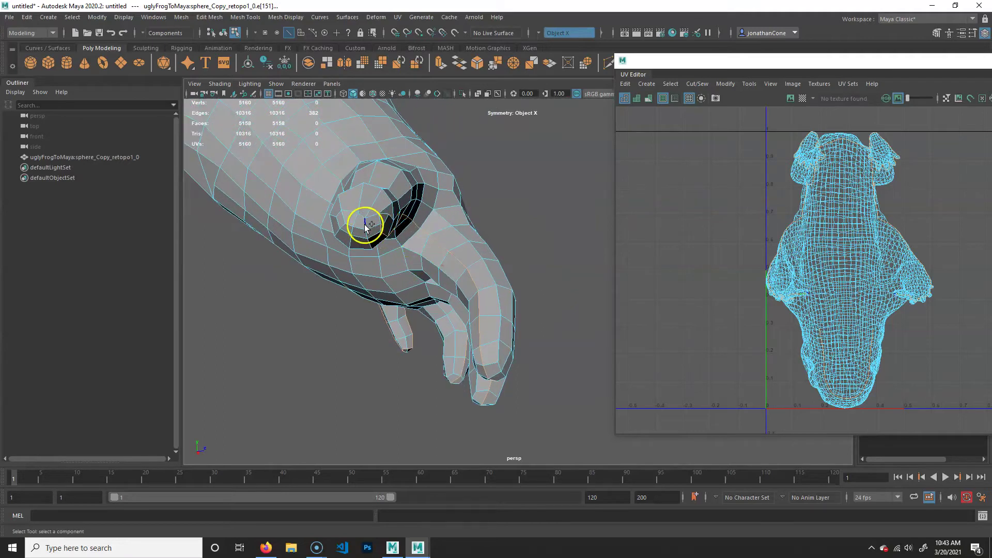
Step: Add the missing edges around the thumb tip of the front hand to the seam selection and undo a wrong pick
shift+click(371, 226)
shift+click(354, 228)
shift+click(344, 220)
alt+drag(344, 222, 427, 242)
alt+middle_drag(427, 241, 295, 287)
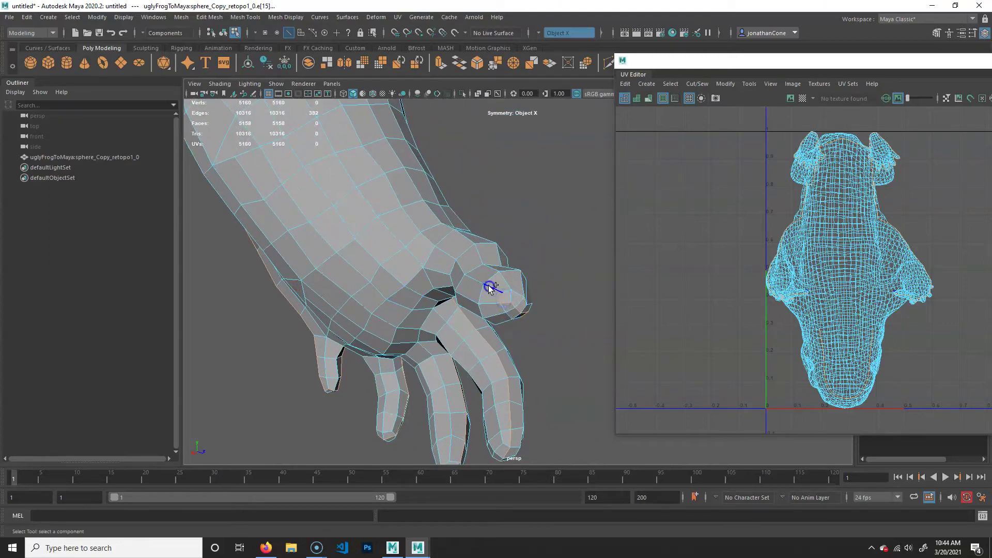
alt+right_drag(527, 292, 381, 246)
alt+middle_drag(380, 246, 458, 301)
alt+drag(458, 301, 389, 325)
key(ctrl+z)
alt+right_drag(388, 325, 584, 331)
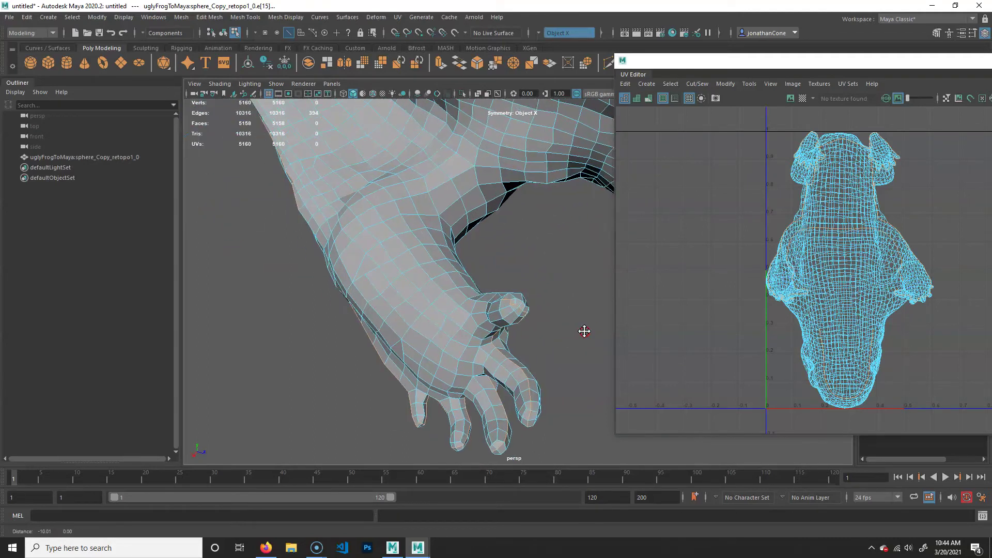
Step: Add the edges between the thumb base and the wrist to the seam selection and undo the accidental geometry cut
shift+click(436, 259)
shift+drag(437, 260, 447, 268)
shift+double_click(462, 263)
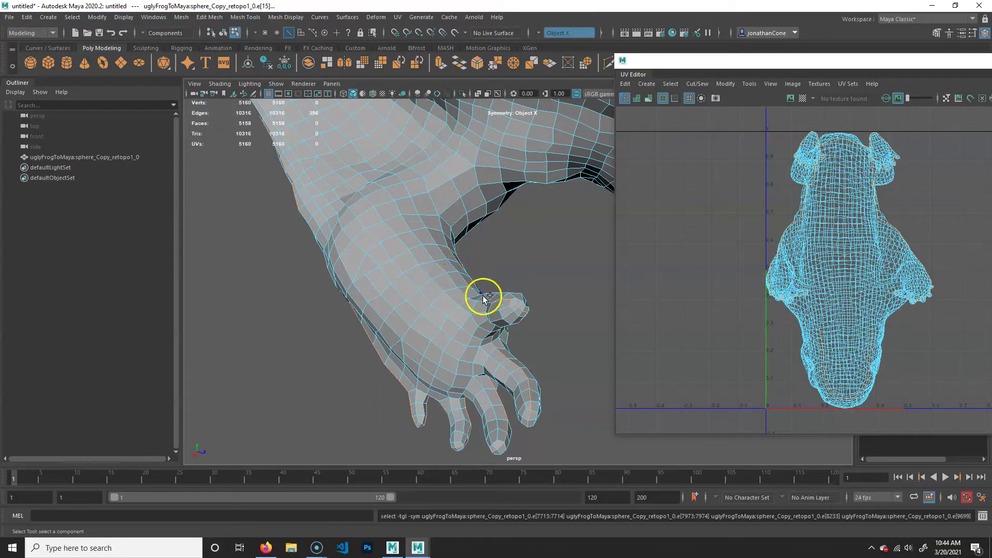
shift+double_click(460, 293)
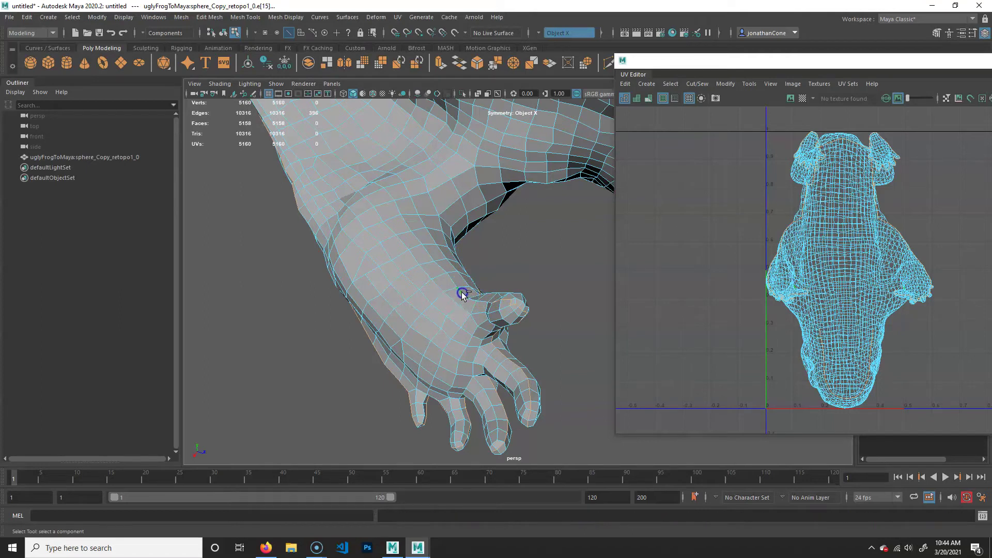
key(ctrl+x)
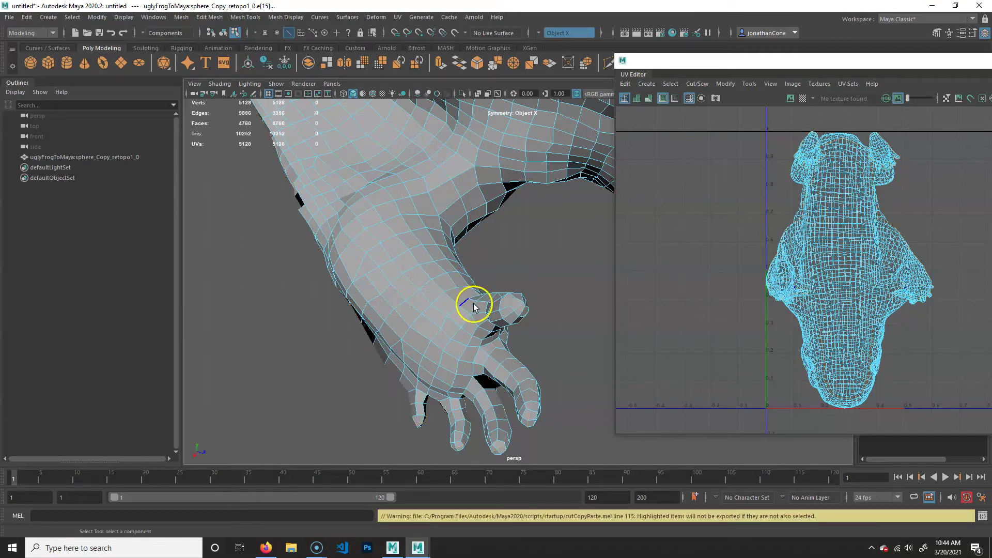
key(ctrl+z)
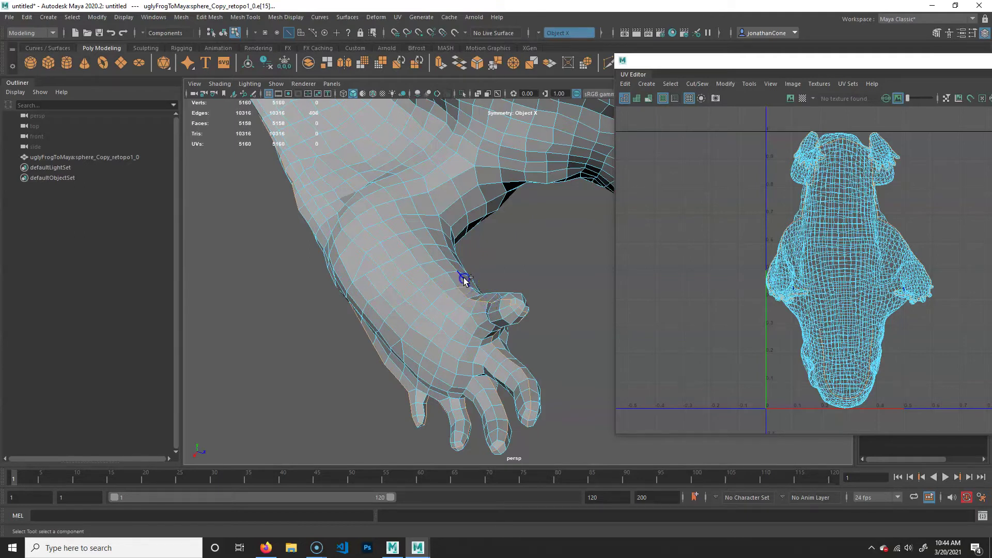
Step: Extend the seam edge selection up the inside of the forearm and over the front of the shoulder
shift+click(444, 241)
shift+click(441, 223)
scroll(471, 226, down, 5)
alt+drag(485, 226, 349, 222)
scroll(488, 272, up, 4)
alt+drag(488, 271, 474, 224)
alt+middle_drag(474, 223, 471, 291)
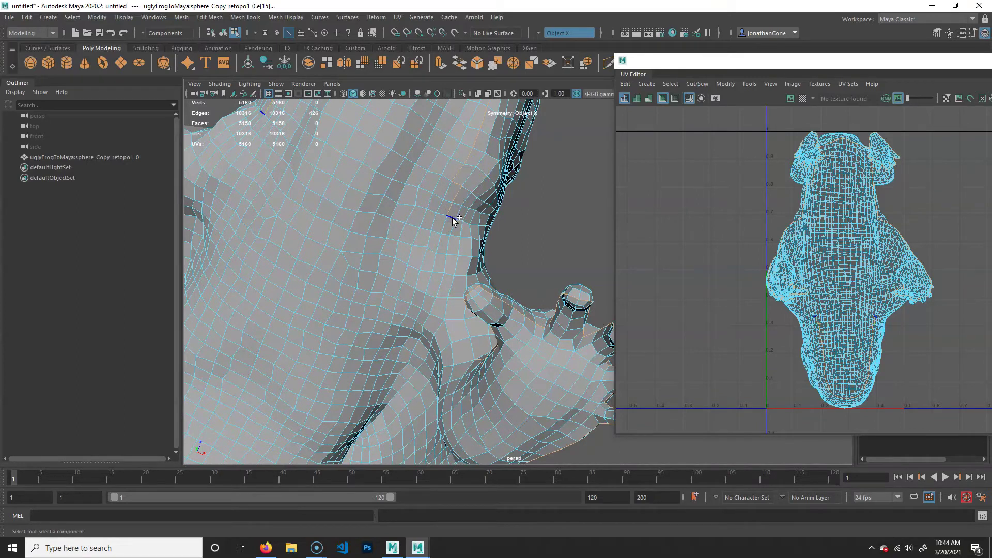
Step: Complete the seam edge selection from the shoulder along the side of the throat to the front of the jaw
shift+click(449, 276)
alt+right_drag(500, 381, 507, 352)
alt+drag(507, 352, 485, 392)
alt+right_drag(485, 392, 428, 360)
alt+drag(429, 359, 418, 260)
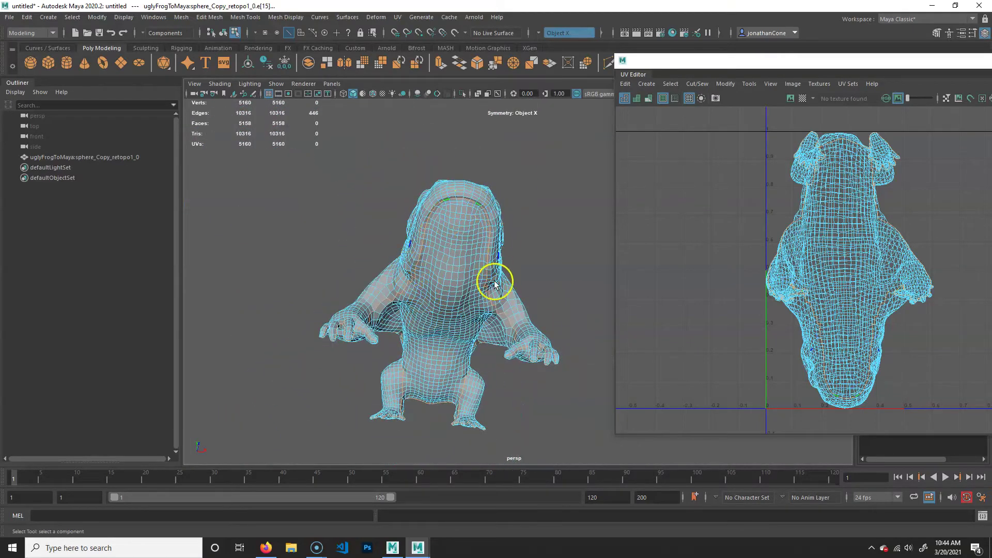
Step: Cut the UVs along the selected seam edges
alt+drag(564, 375, 598, 334)
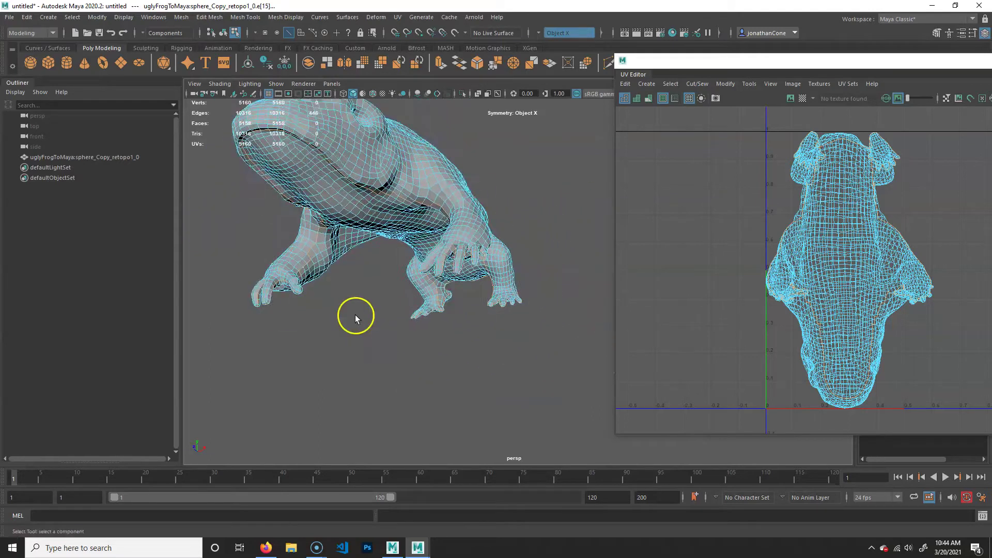
alt+right_drag(356, 316, 574, 329)
alt+middle_drag(574, 329, 533, 325)
alt+right_drag(534, 325, 540, 321)
drag(859, 60, 484, 89)
click(853, 369)
click(872, 399)
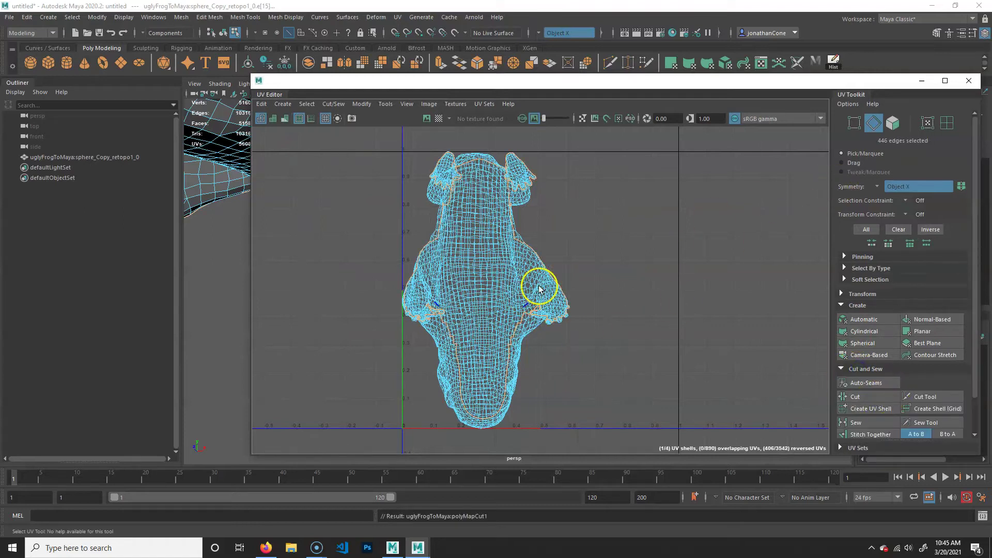
Step: Switch to UV shell selection and move the two overlapping body shells away from the small hind foot shells
click(945, 125)
click(519, 293)
shift+click(413, 275)
key(w)
drag(500, 288, 642, 291)
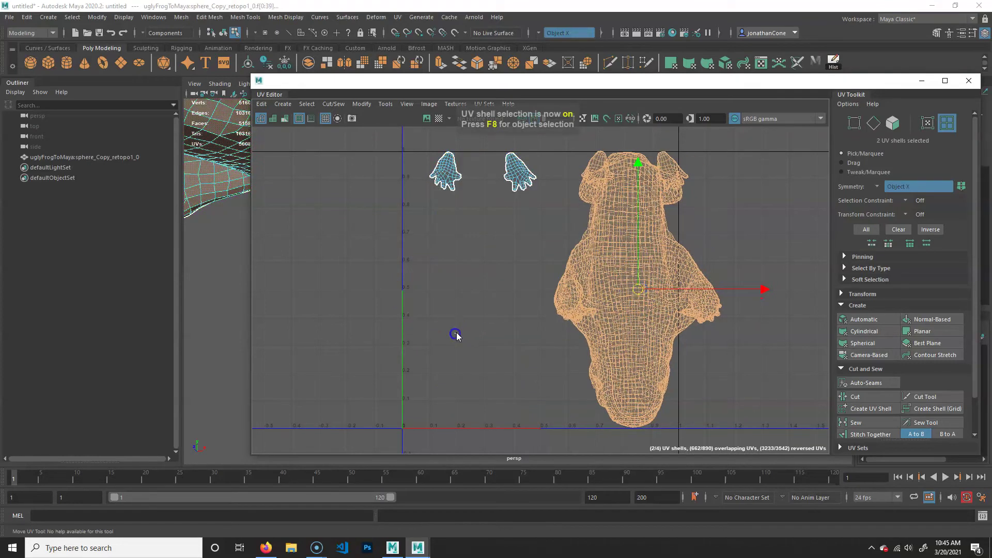
Step: Move the underside body shell on its own into negative U space, apart from the upper body shell
click(456, 334)
click(643, 331)
drag(762, 293, 412, 312)
alt+right_drag(627, 347, 389, 310)
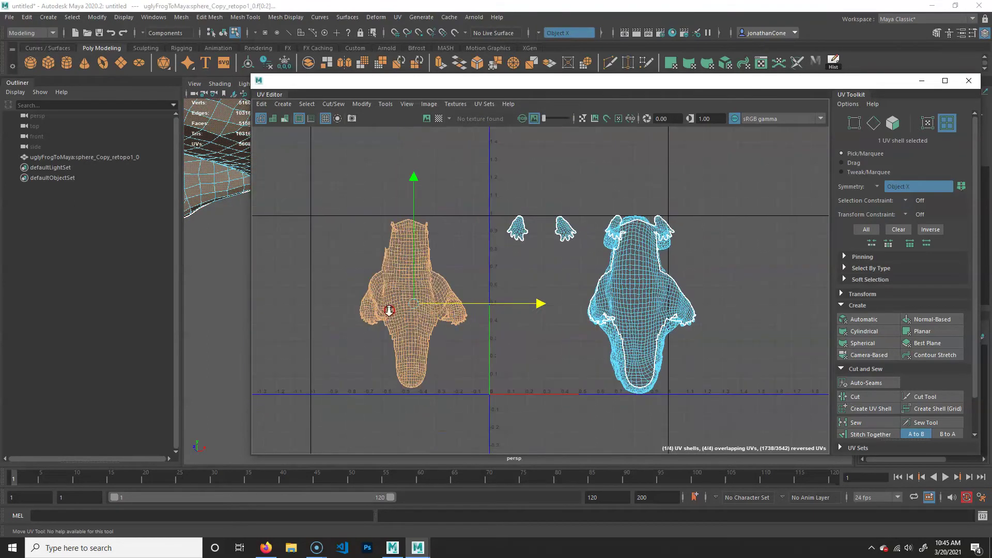
Step: Compare the seam borders around the hind feet on the model with the separate foot shells in the UV layout
drag(569, 81, 747, 88)
alt+drag(262, 234, 147, 258)
alt+middle_drag(261, 262, 292, 269)
alt+drag(293, 269, 359, 277)
scroll(598, 266, up, 3)
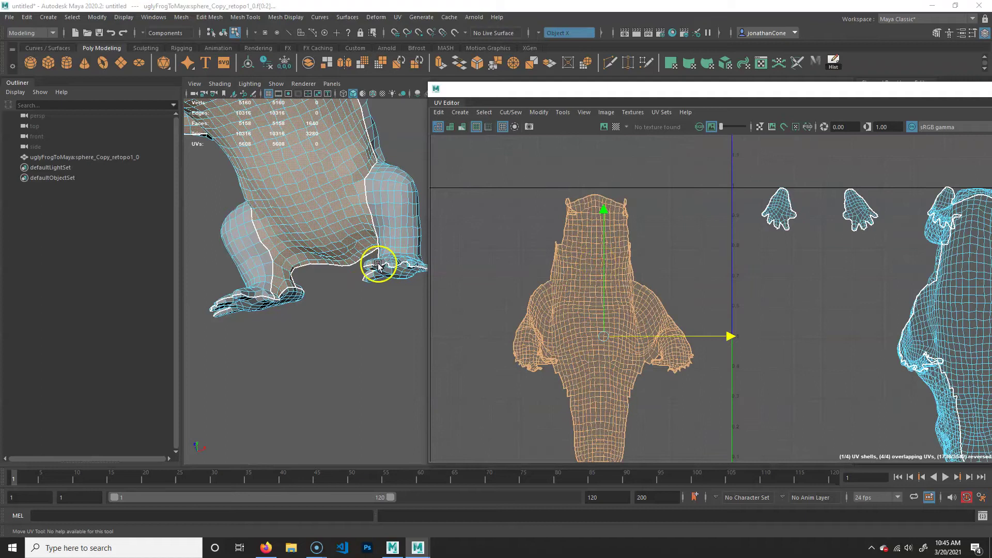
right_drag(792, 209, 790, 178)
alt+middle_drag(859, 220, 726, 230)
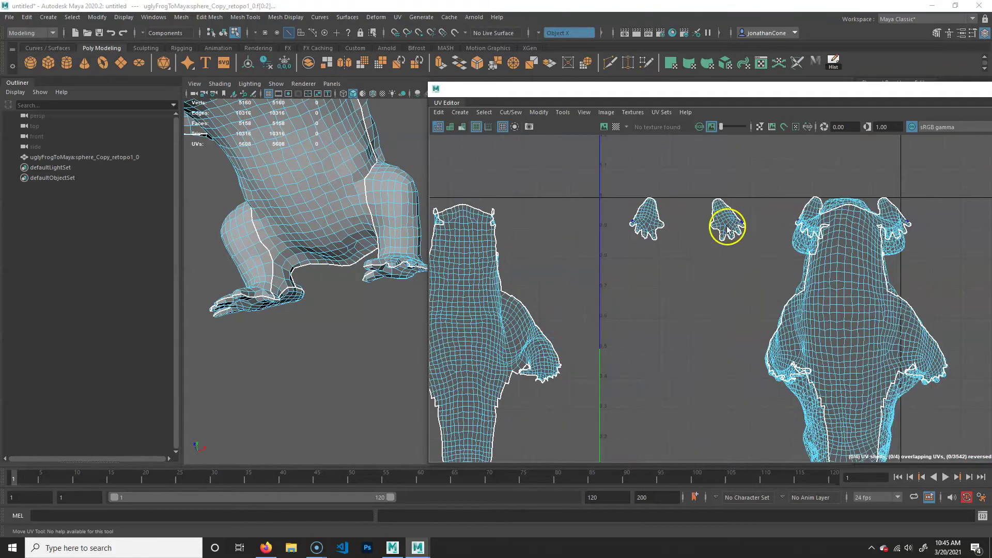
Step: Select both hind foot shells' edges, exclude those shared with the upper body shell, and stitch the feet to the underside shell with A to B
drag(628, 240, 774, 171)
alt+right_drag(791, 301, 653, 288)
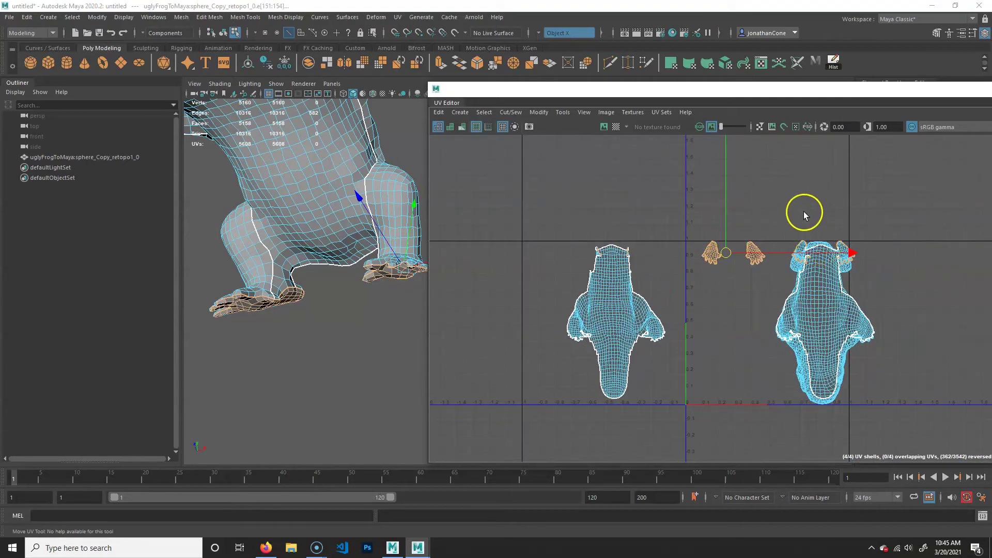
ctrl+drag(842, 255, 899, 299)
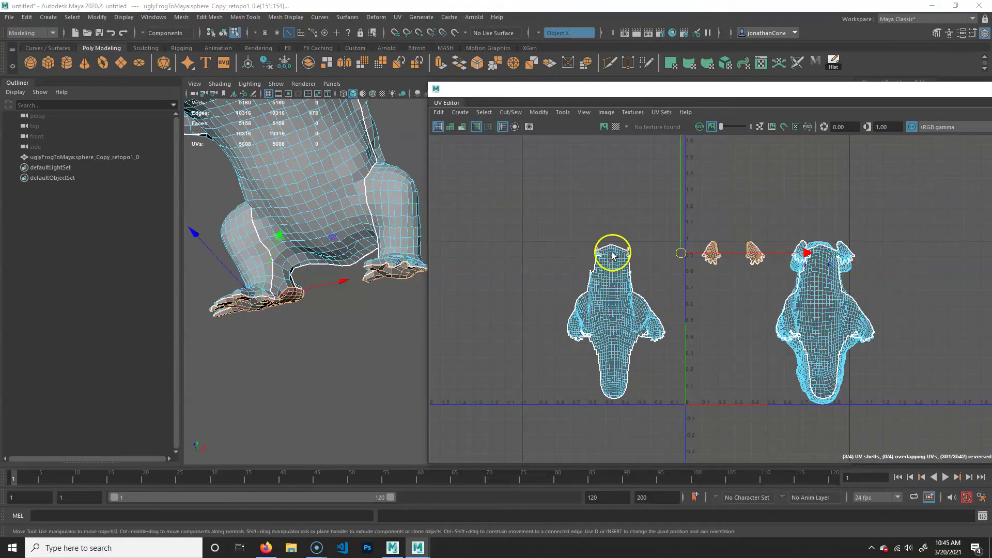
drag(790, 91, 456, 86)
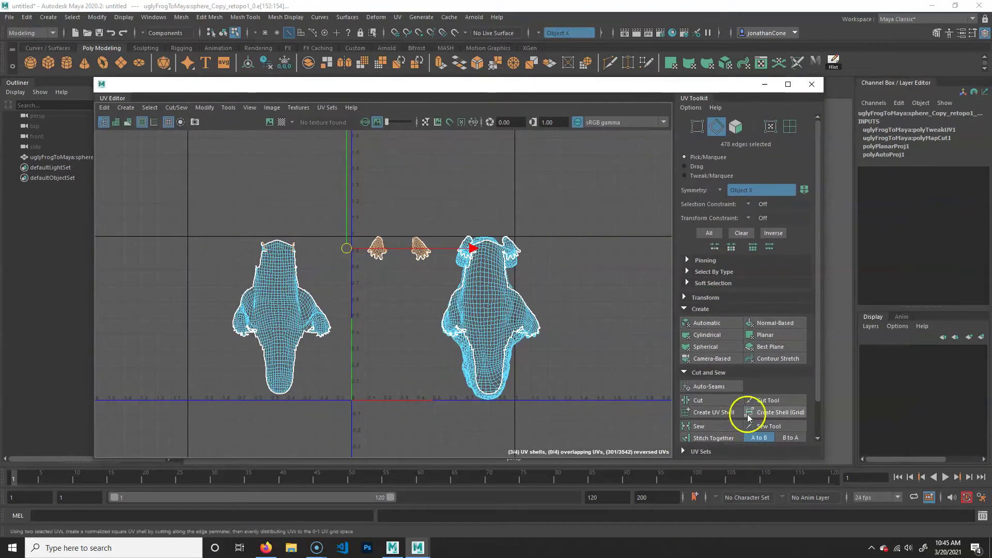
click(725, 440)
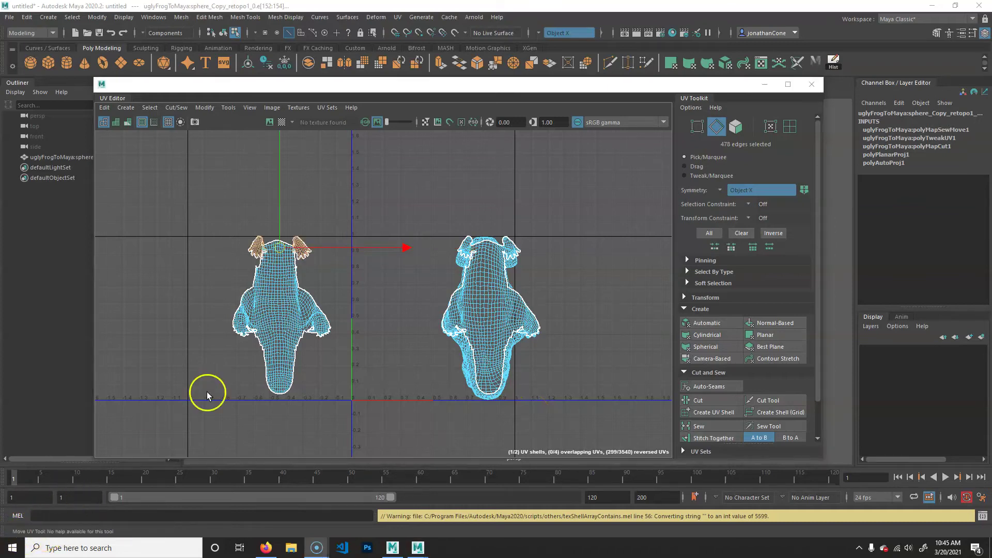
Step: Select the upper body shell in UV shell mode and unfold it
alt+middle_drag(466, 295, 403, 282)
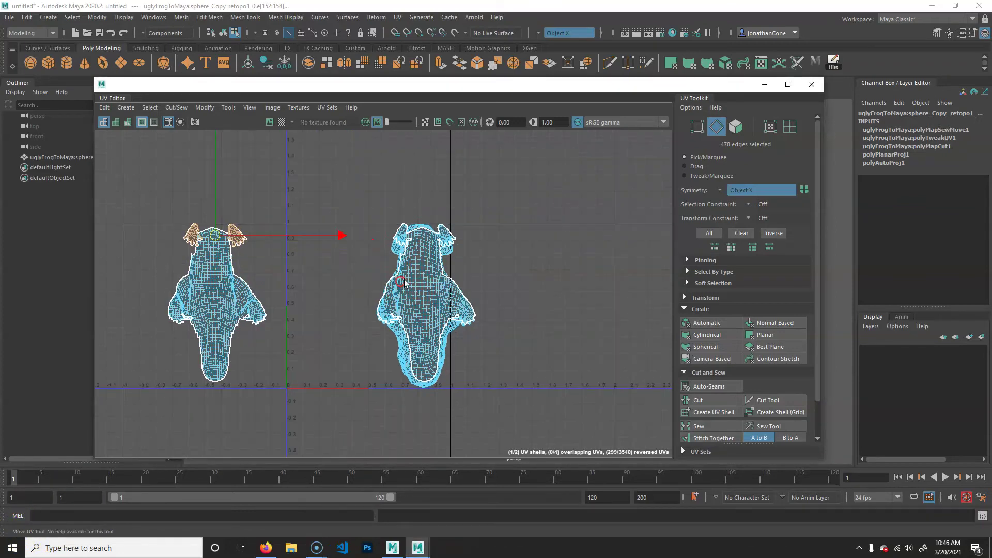
right_drag(440, 258, 499, 255)
right_drag(435, 252, 476, 262)
click(789, 126)
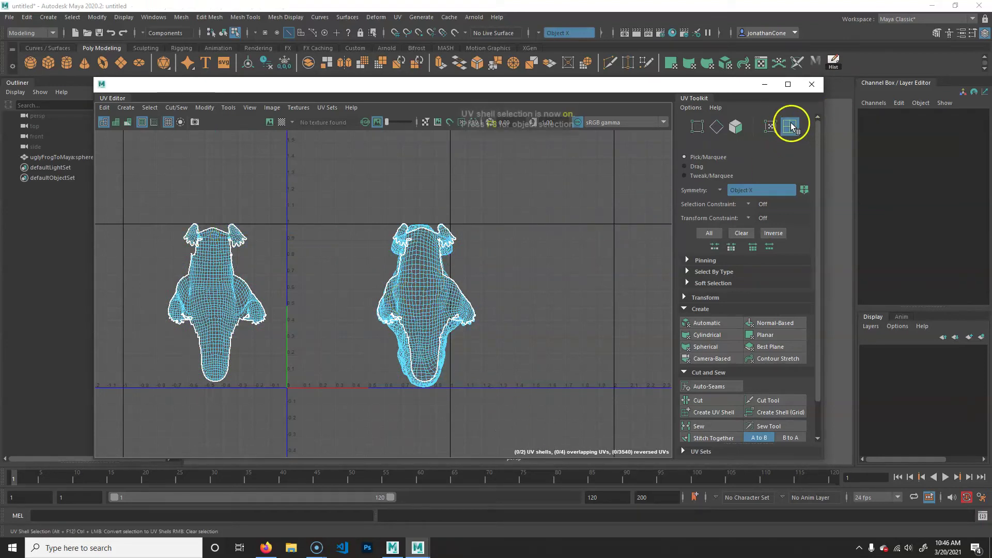
click(441, 332)
scroll(726, 408, down, 2)
click(722, 412)
scroll(733, 408, down, 3)
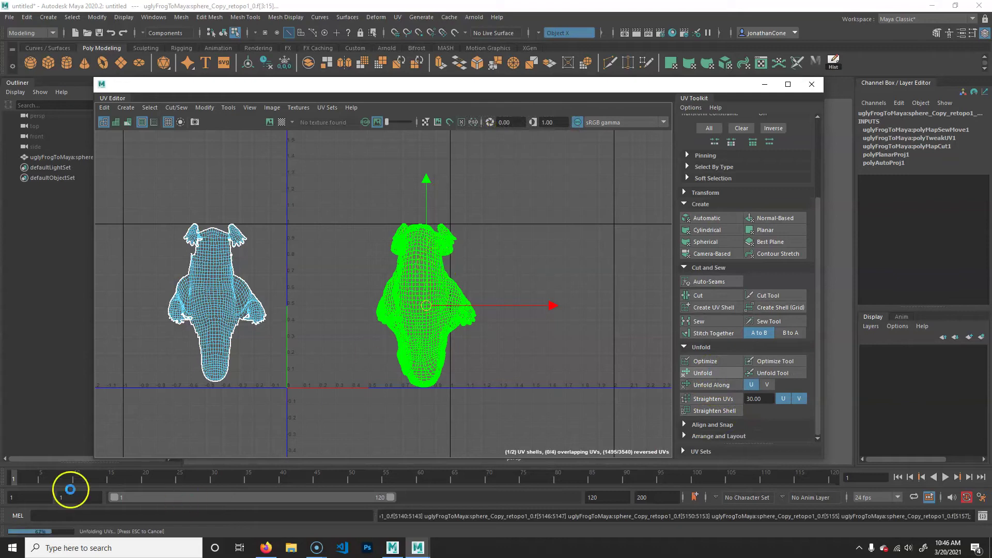
Step: Select the underside body shell in negative U space and unfold it
drag(289, 177, 133, 408)
click(723, 385)
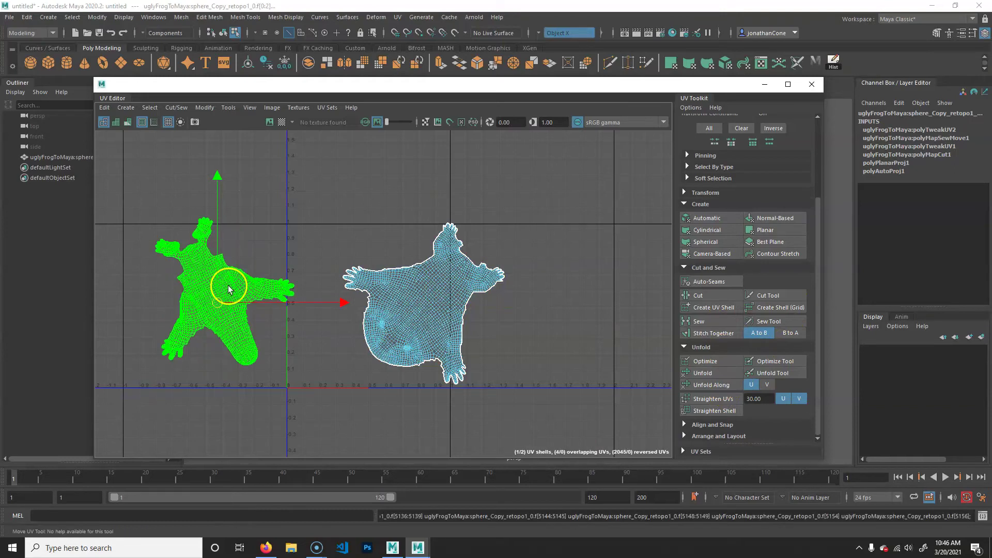
Step: Select both unfolded body shells and lay them out together inside the 0 to 1 UV tile
click(466, 346)
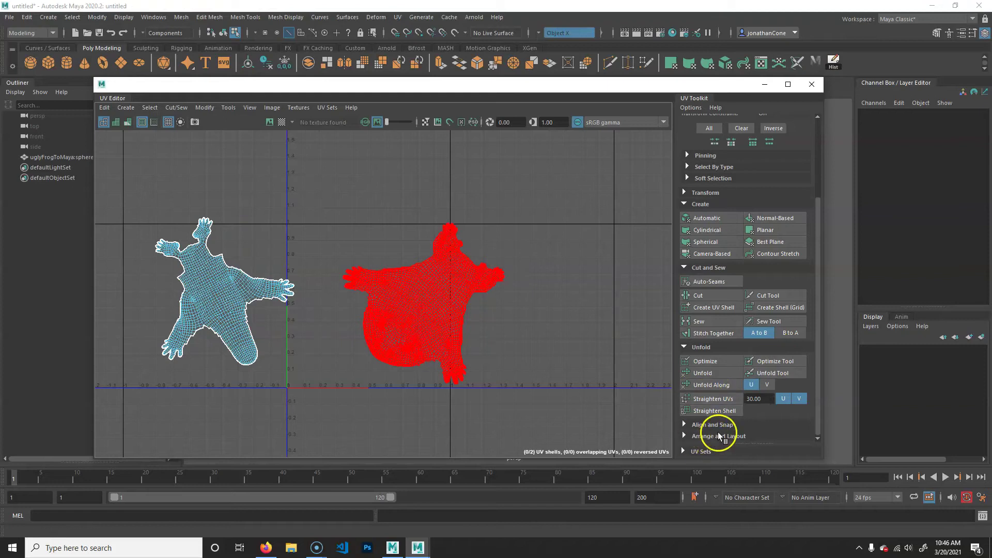
click(752, 434)
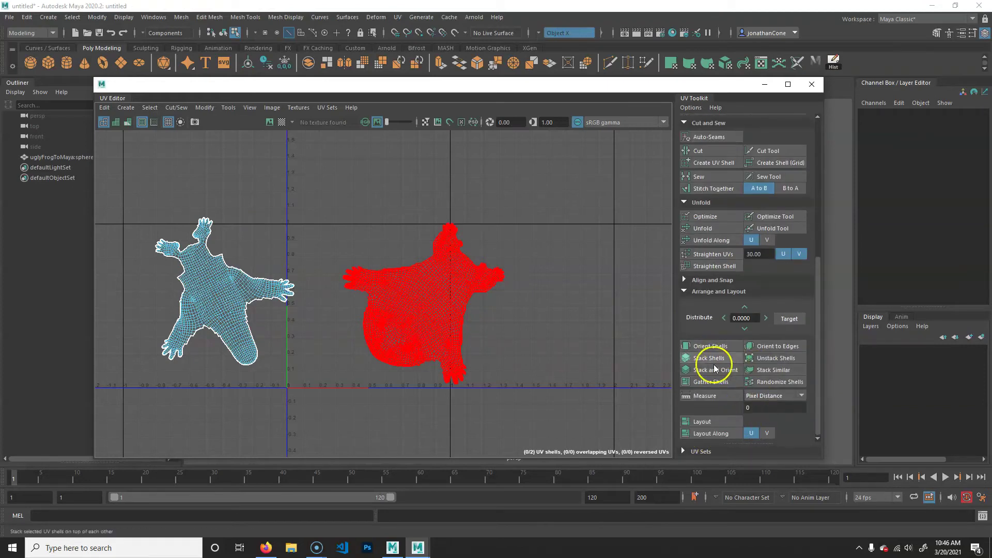
click(715, 421)
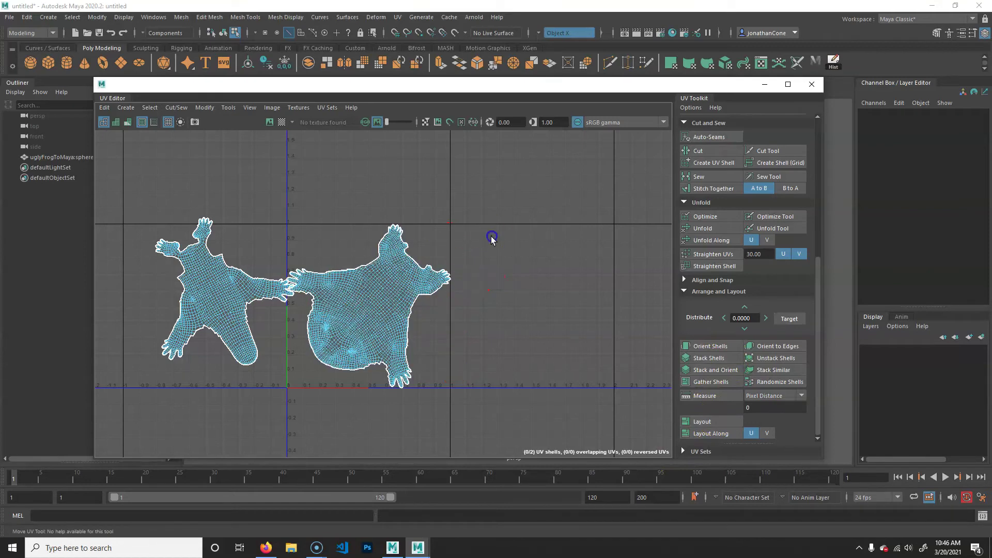
click(226, 272)
shift+click(379, 300)
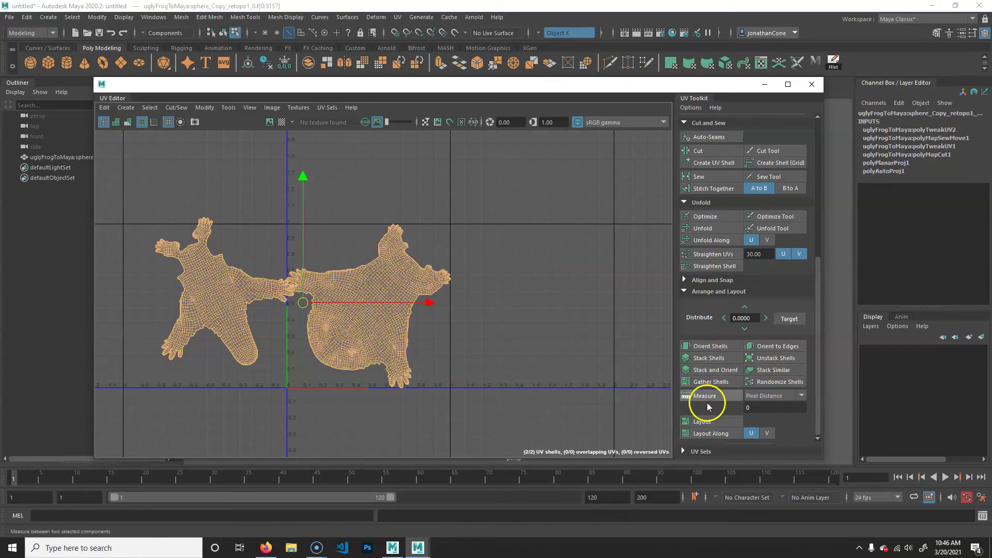
click(704, 421)
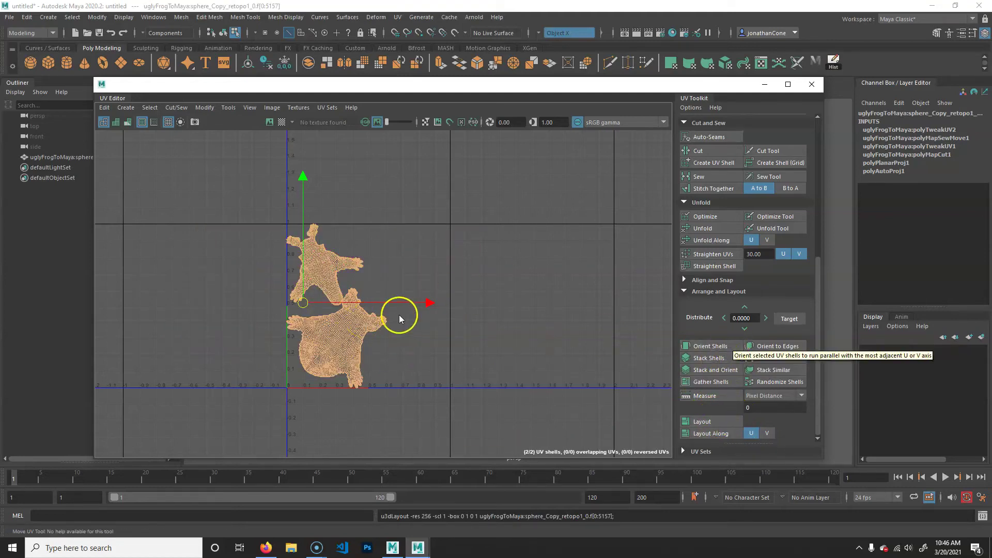
Step: Move the upper body shell toward the high-U side of the UV tile, away from the underside shell
click(292, 323)
scroll(322, 322, up, 1)
alt+middle_drag(405, 322, 444, 322)
drag(373, 343, 442, 340)
Step: Rotate the underside shell and move it so that it nests closely above the upper body shell without overlapping
click(350, 250)
key(e)
drag(382, 378, 532, 212)
key(w)
drag(368, 259, 403, 273)
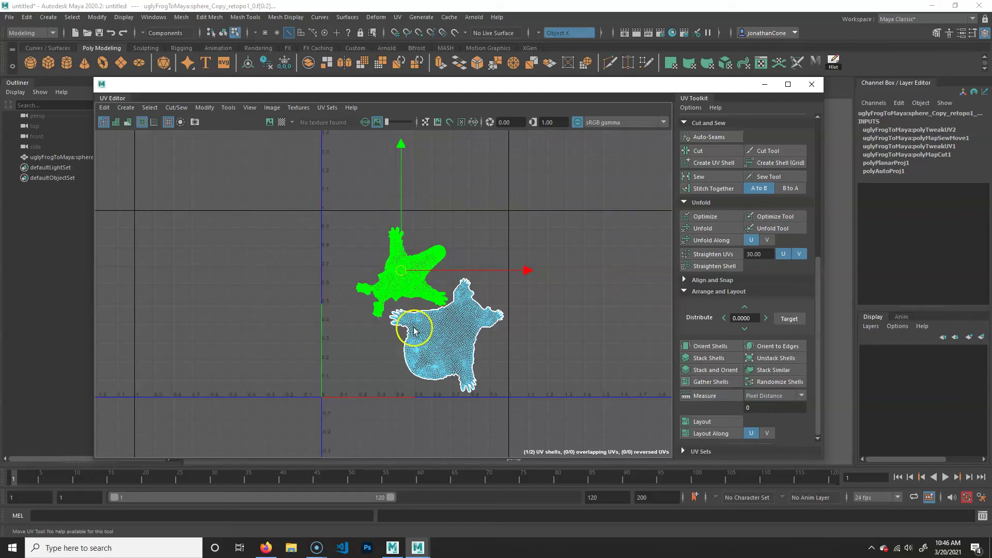
key(e)
drag(444, 381, 463, 380)
key(w)
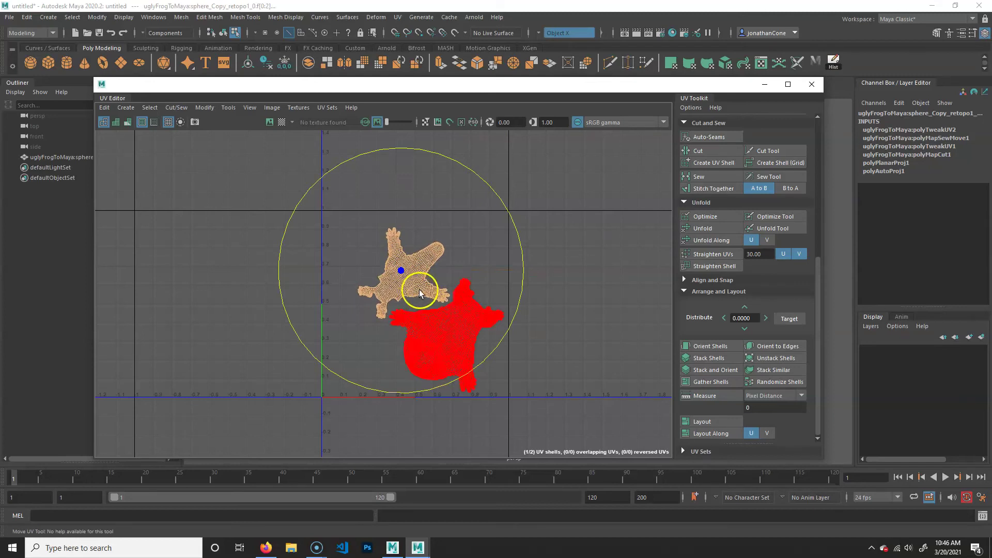
drag(403, 272, 404, 271)
Step: Select both shells, then scale, rotate and move them together to fill more of the 0 to 1 UV tile
drag(326, 406, 606, 171)
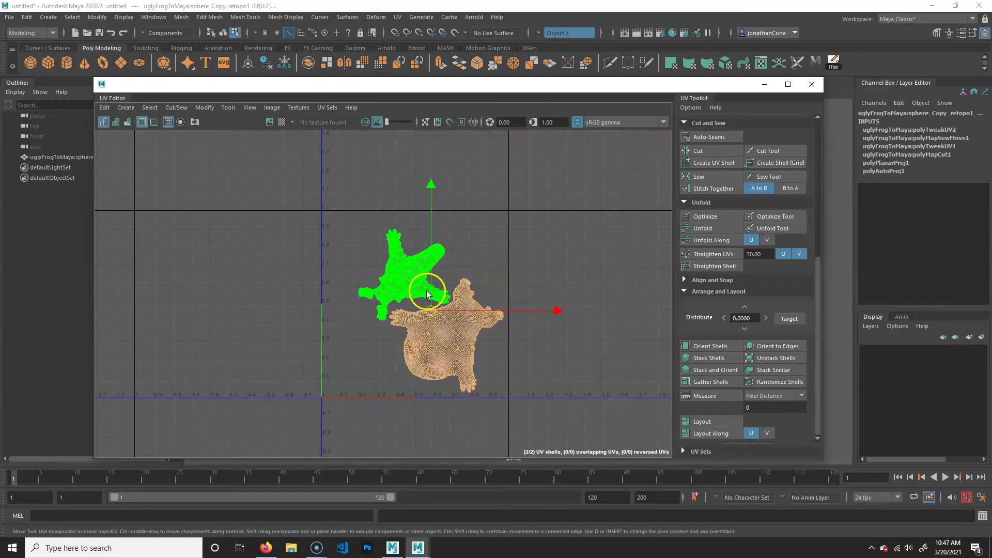
mouse_move(432, 309)
mouse_down()
mouse_move(408, 297)
mouse_move(435, 304)
mouse_up()
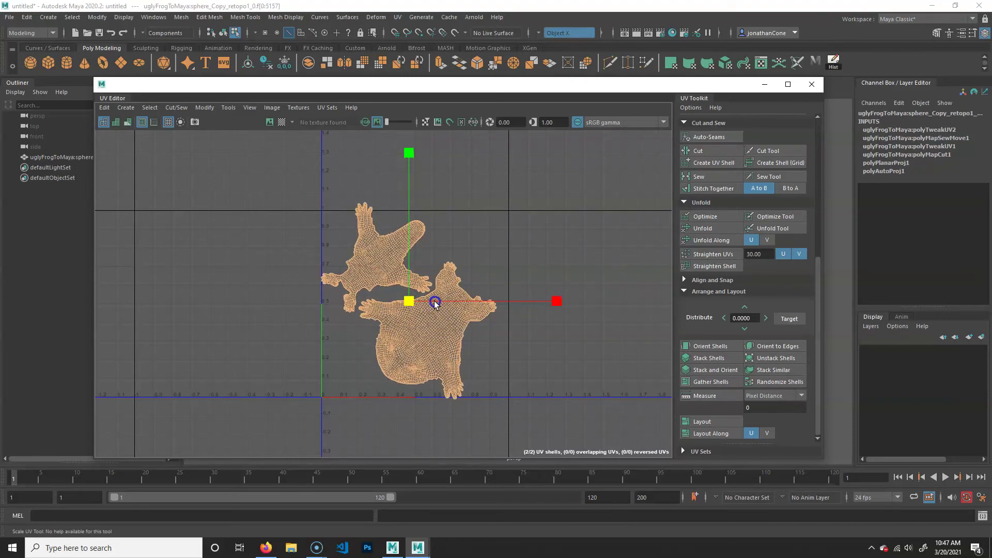
key(e)
drag(504, 222, 482, 199)
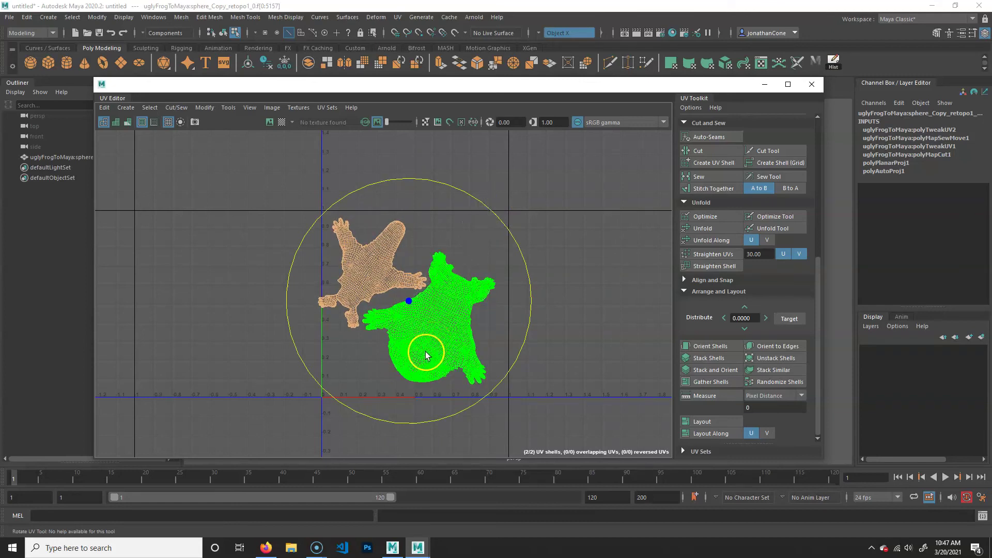
key(w)
drag(410, 300, 421, 305)
key(r)
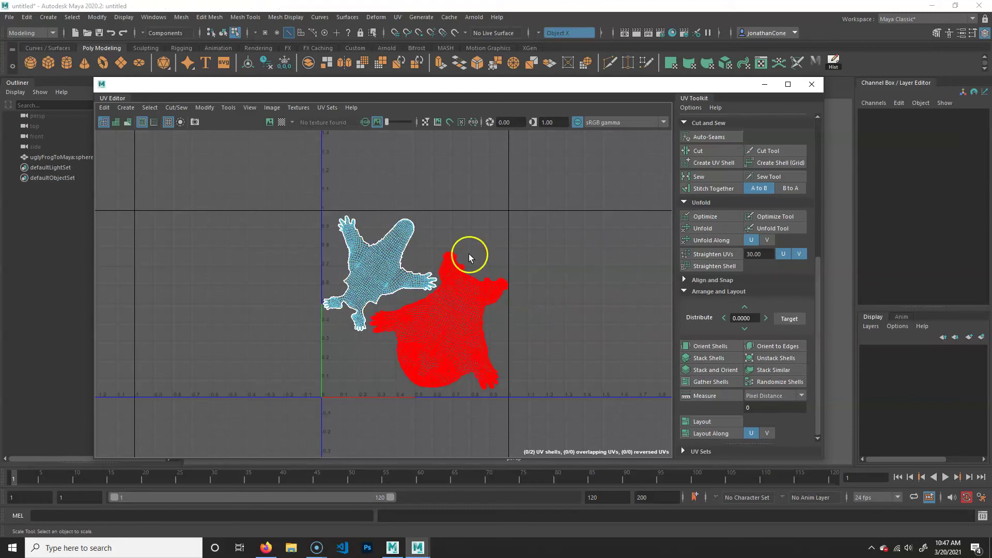
Step: Close the UV Editor, return to object mode and select the whole frog mesh
click(812, 86)
click(811, 87)
scroll(448, 263, down, 8)
alt+drag(372, 250, 379, 279)
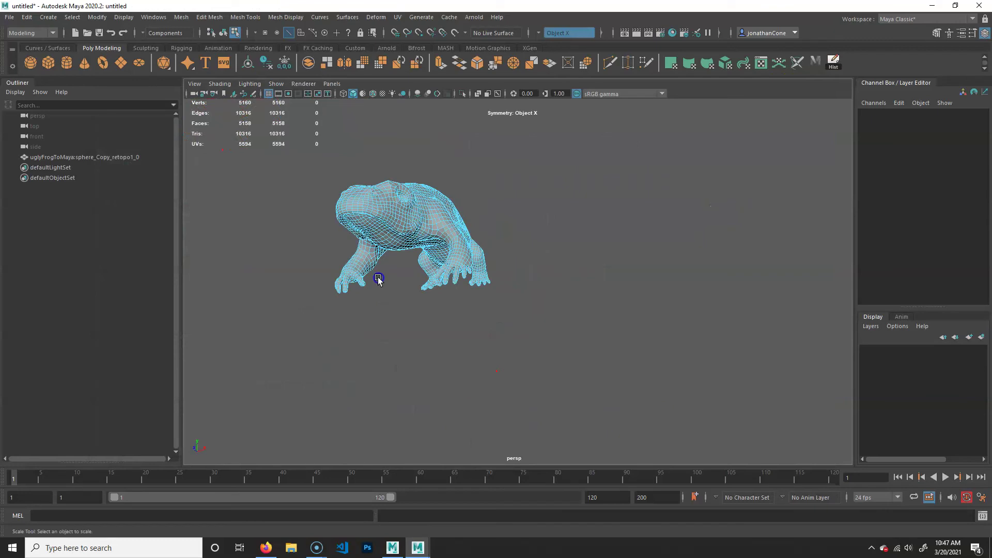
right_drag(379, 279, 562, 208)
click(571, 219)
alt+drag(531, 274, 531, 343)
click(434, 290)
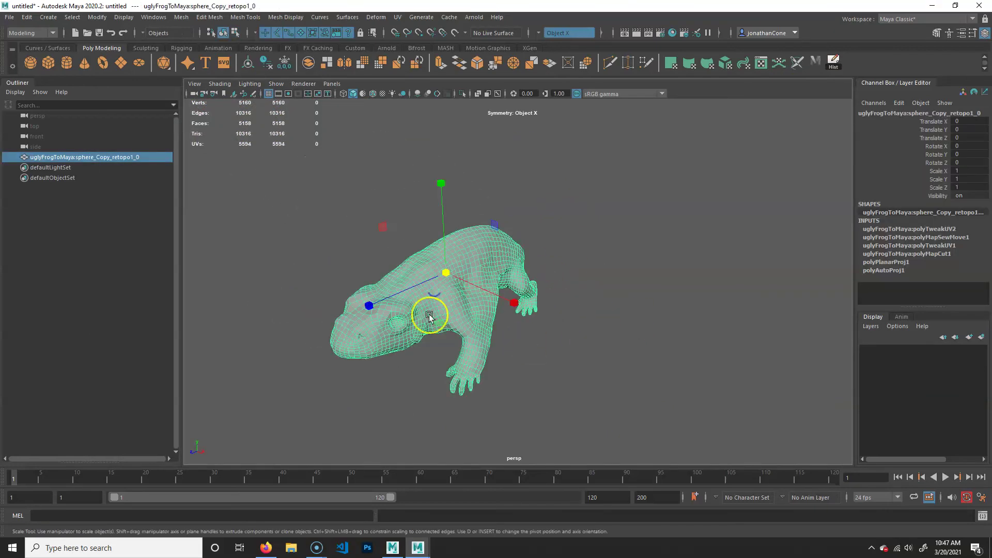
Step: Export the selected frog as an OBJ file named uglyFrogMayaToMudbox to the Desktop
alt+middle_drag(429, 314, 476, 290)
alt+right_drag(367, 317, 502, 319)
alt+middle_drag(502, 319, 522, 299)
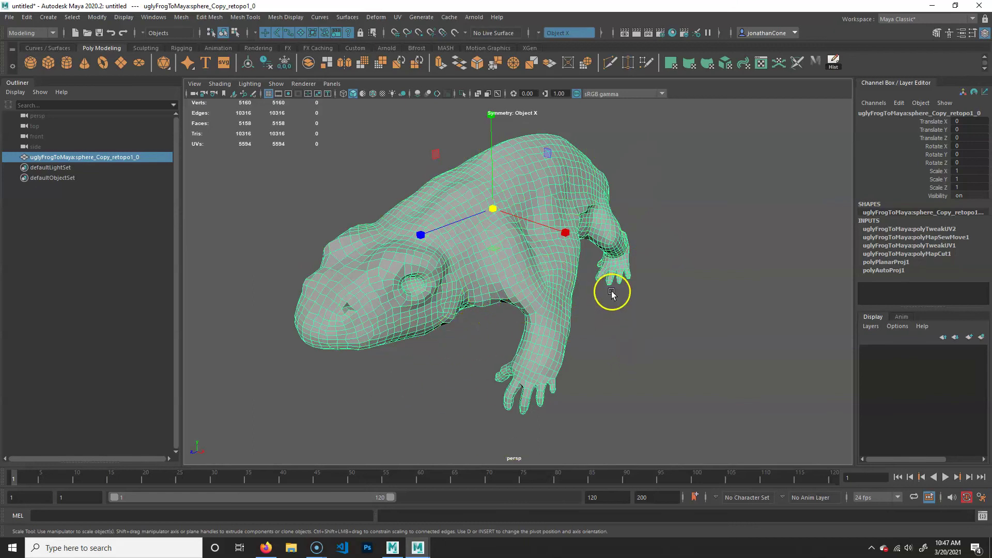
click(9, 17)
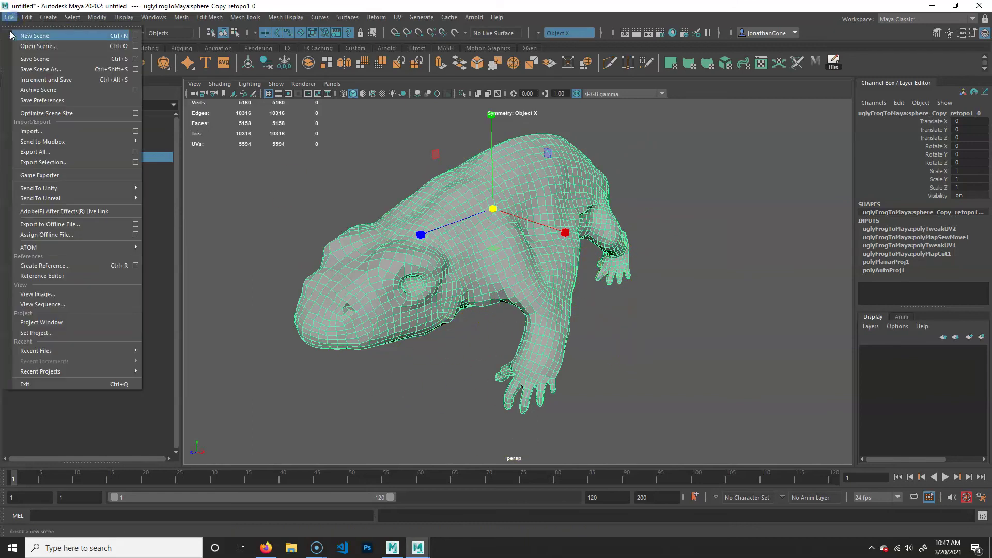
click(57, 161)
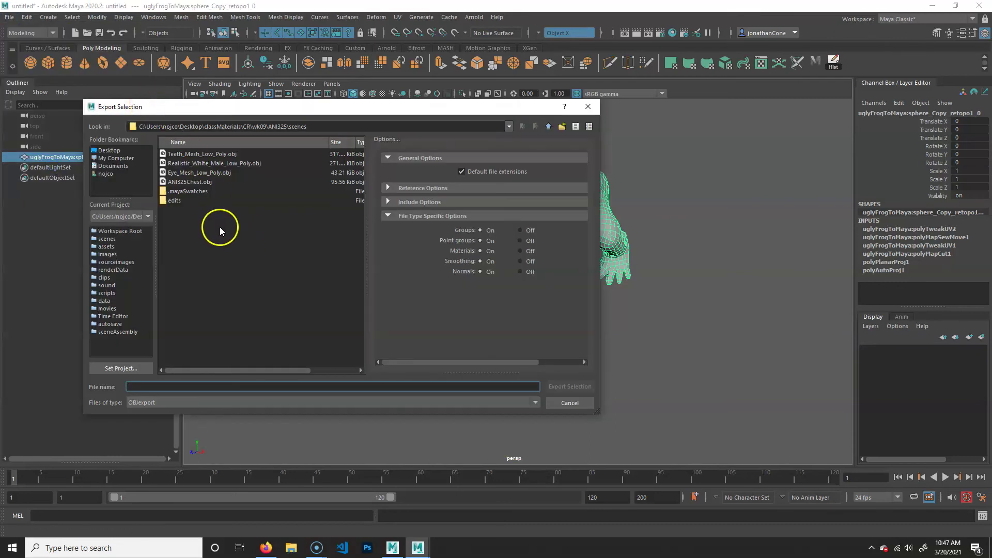
click(107, 150)
click(195, 388)
text(uglyFrogMayaToMudbox)
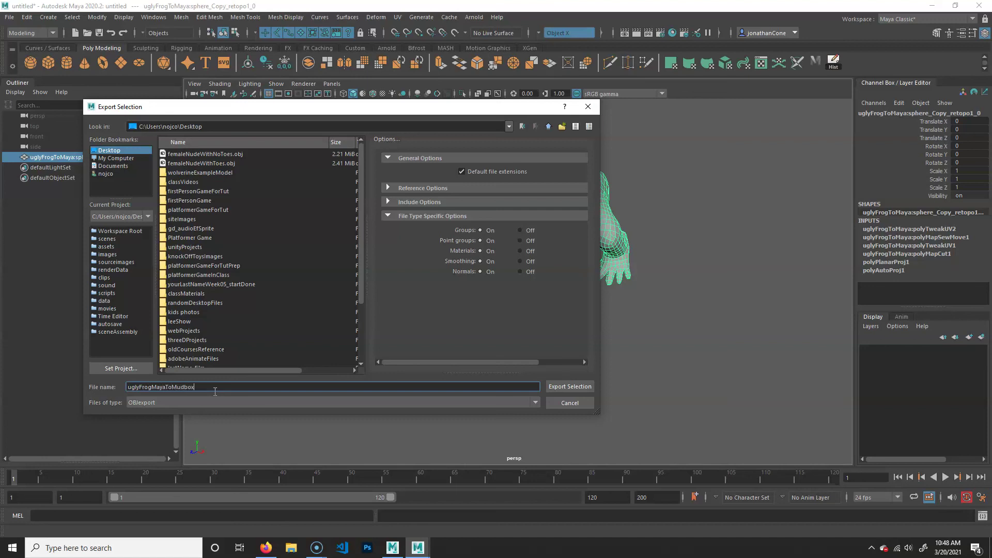
key(Return)
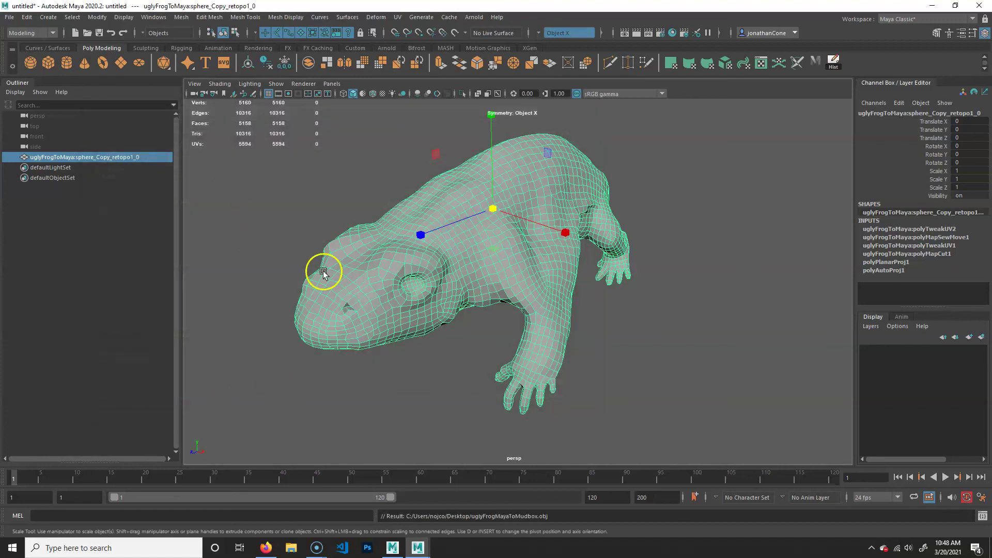
Step: Switch to Mudbox to view the retopologized frog in the uglyFrog scene, then switch back to Maya
click(393, 547)
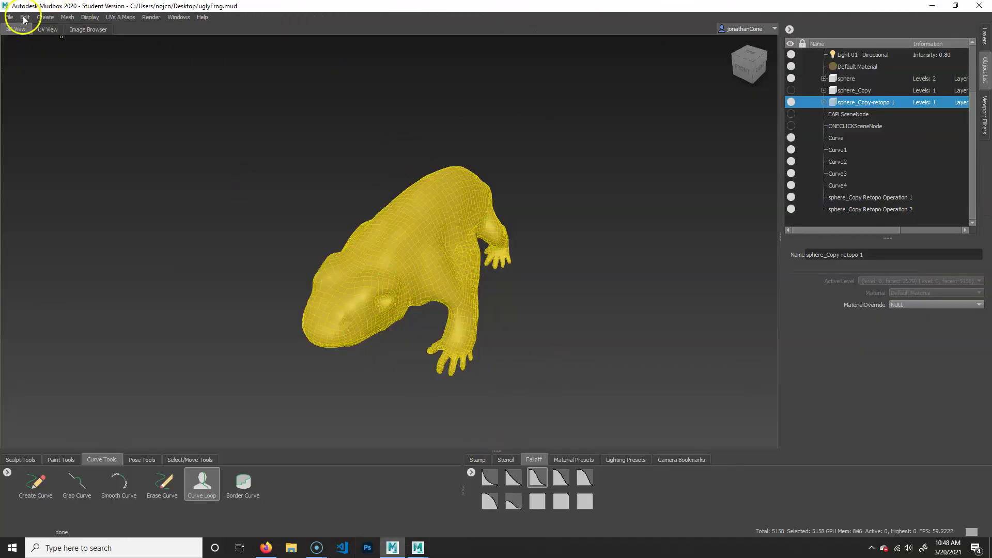
click(420, 545)
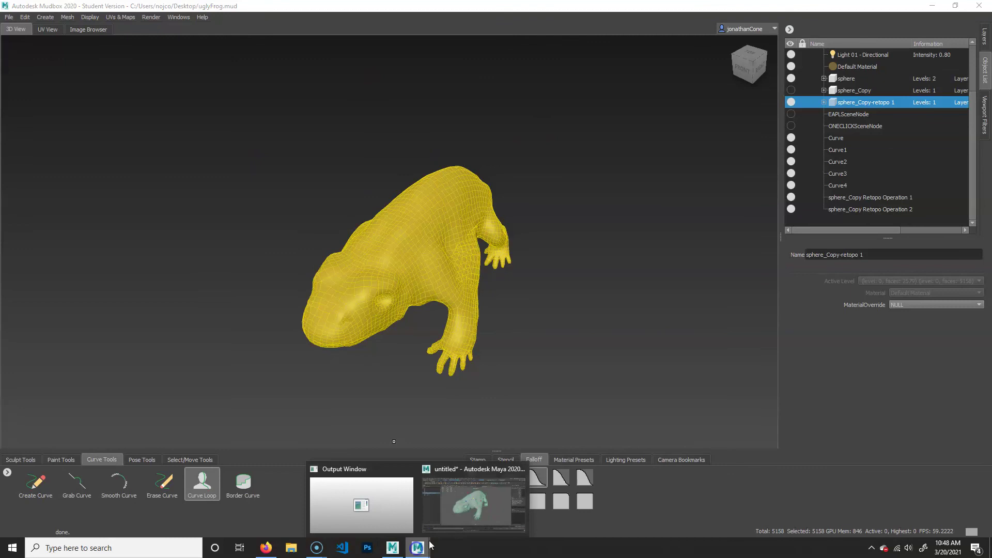